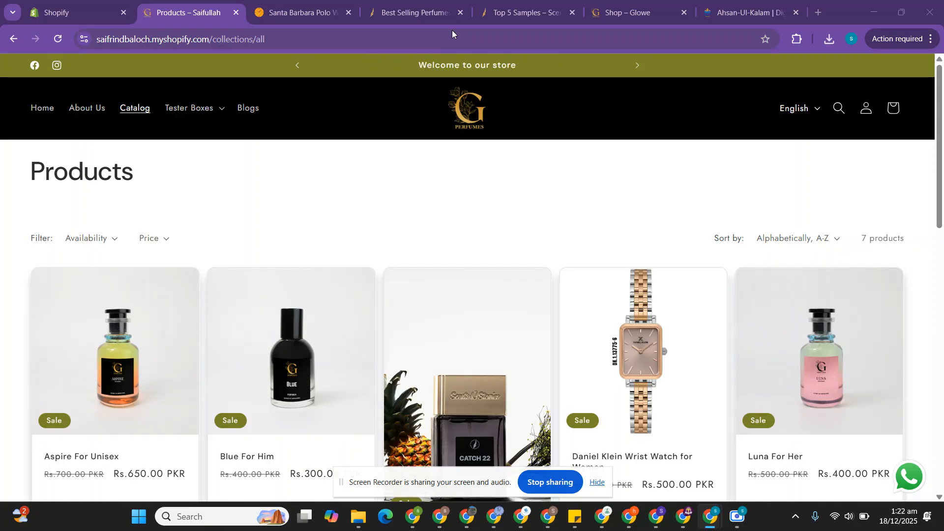
Step: Examine the product filters on the Scents N Stories best-sellers page and the Gender filter options on the Glowe shop page
click(427, 4)
scroll(318, 327, down, 9)
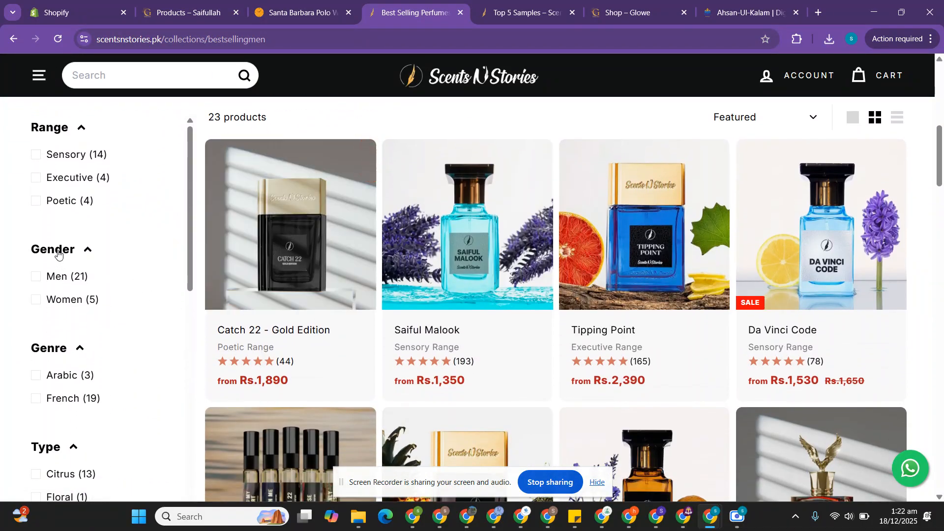
scroll(65, 385, down, 7)
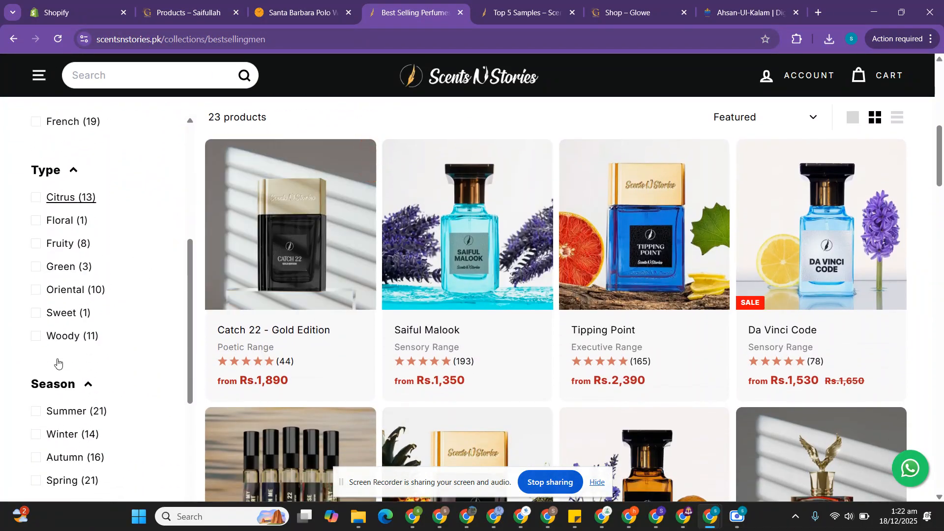
scroll(58, 328, down, 4)
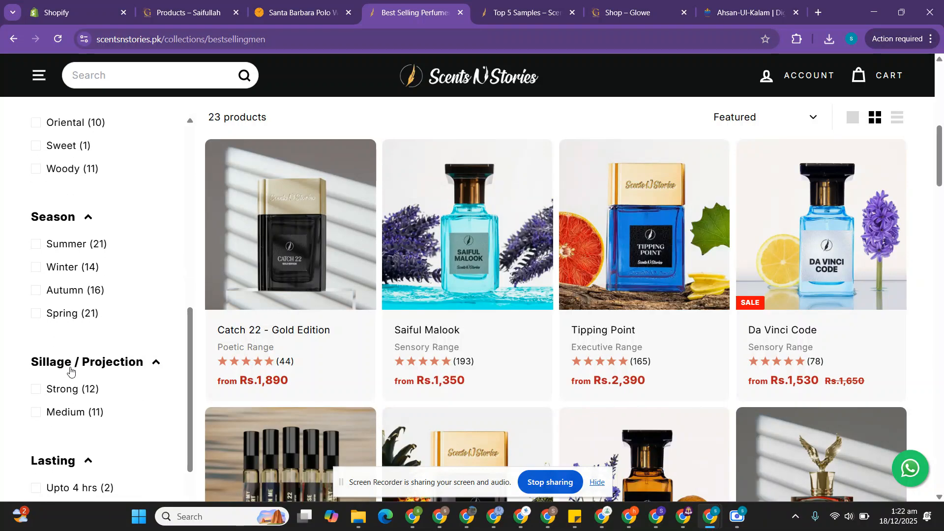
click(590, 2)
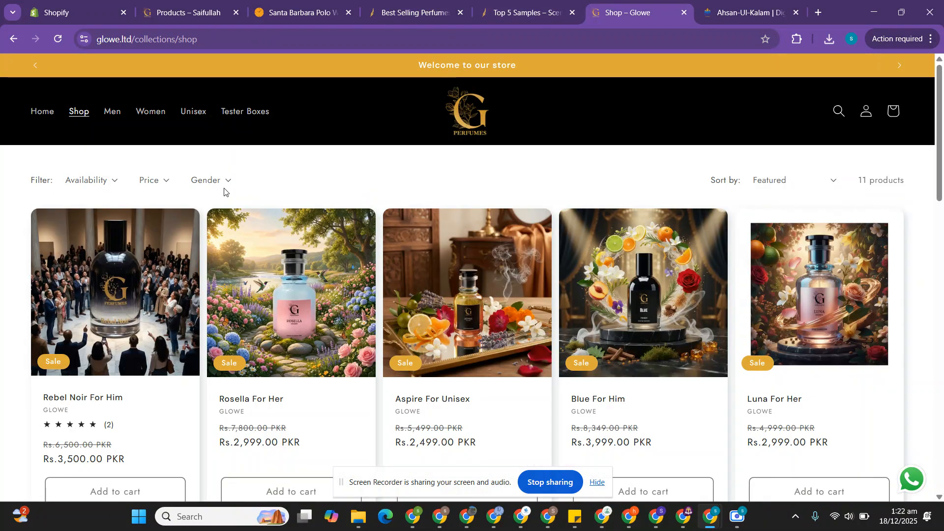
click(501, 3)
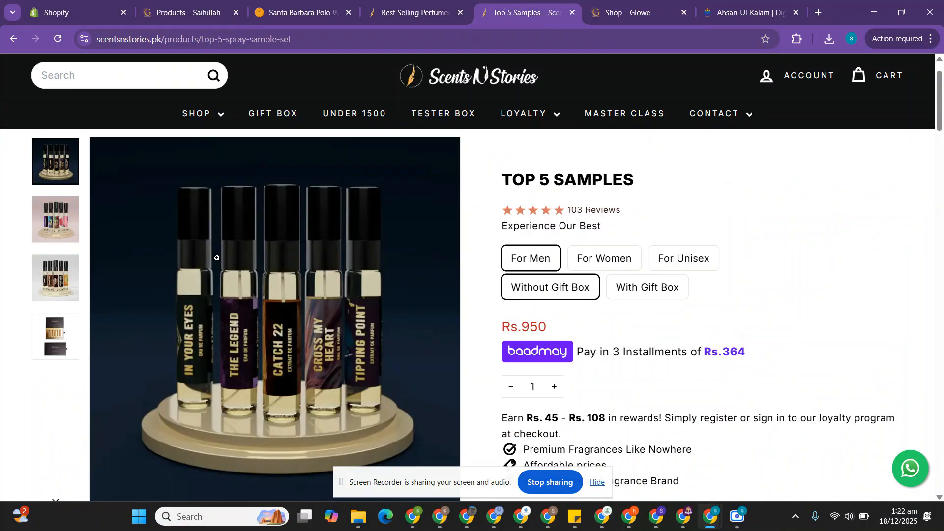
scroll(182, 250, down, 2)
key(ctrl+shift+Tab)
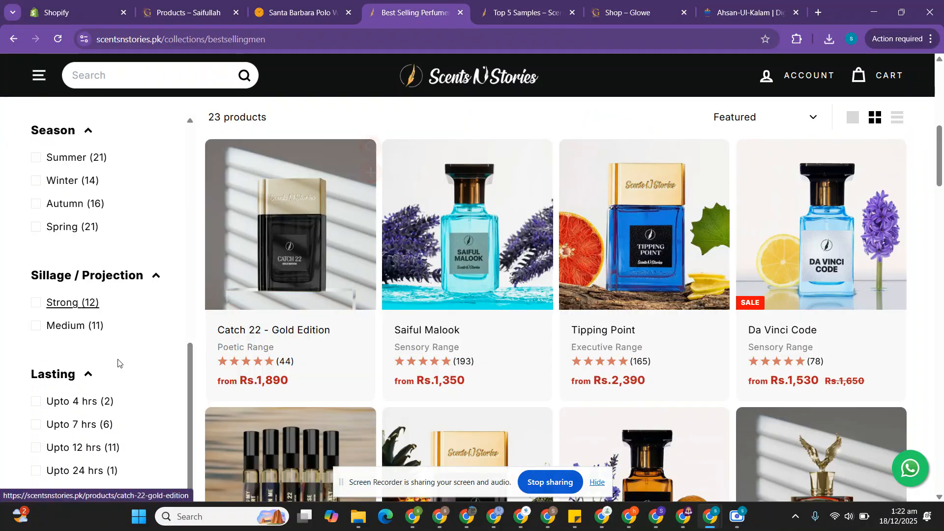
click(634, 13)
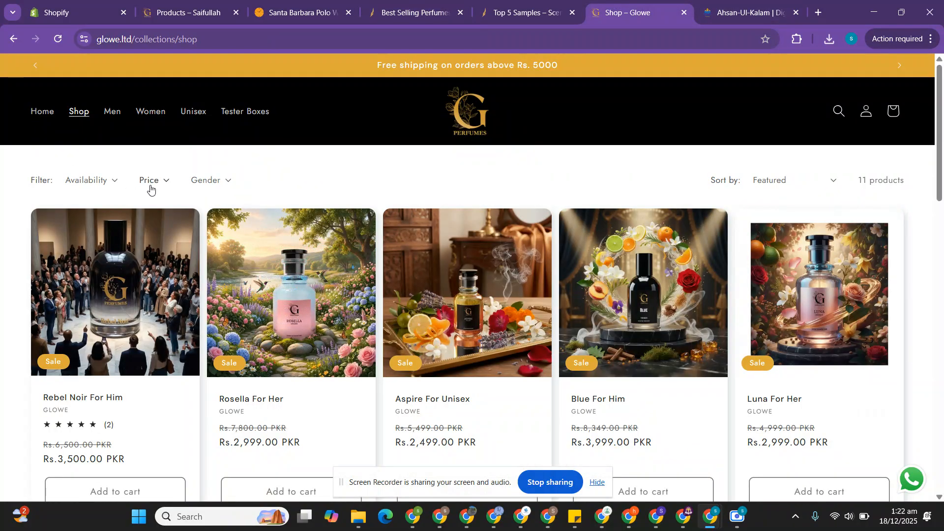
click(207, 186)
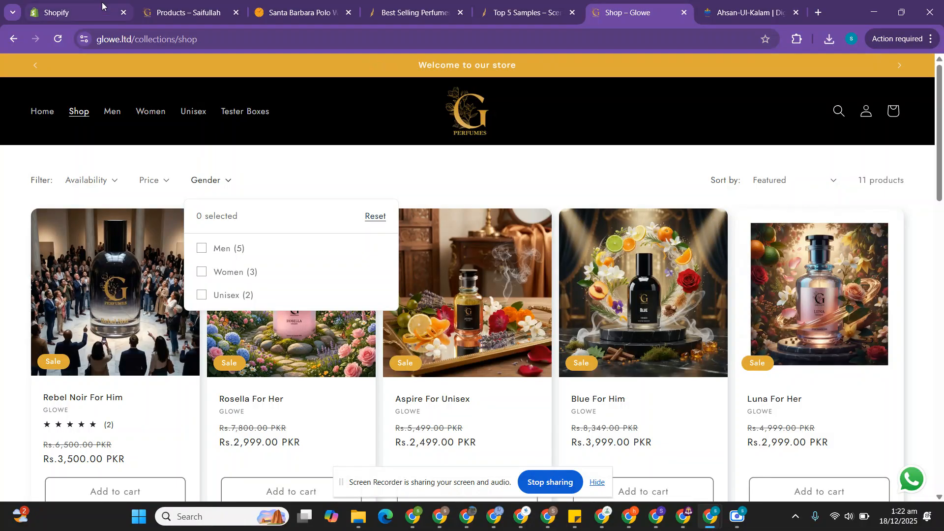
Step: Switch to the Shopify admin and open the product metafield definitions in the store settings
click(78, 4)
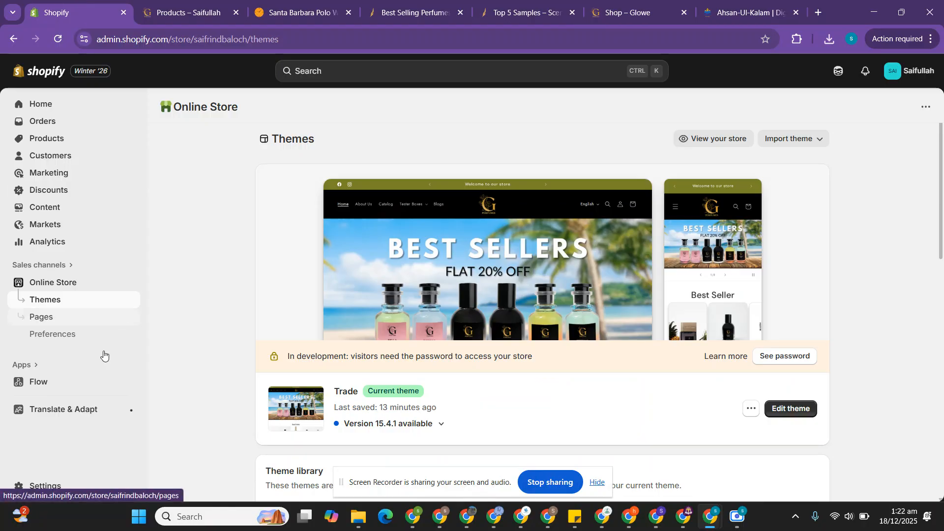
click(52, 487)
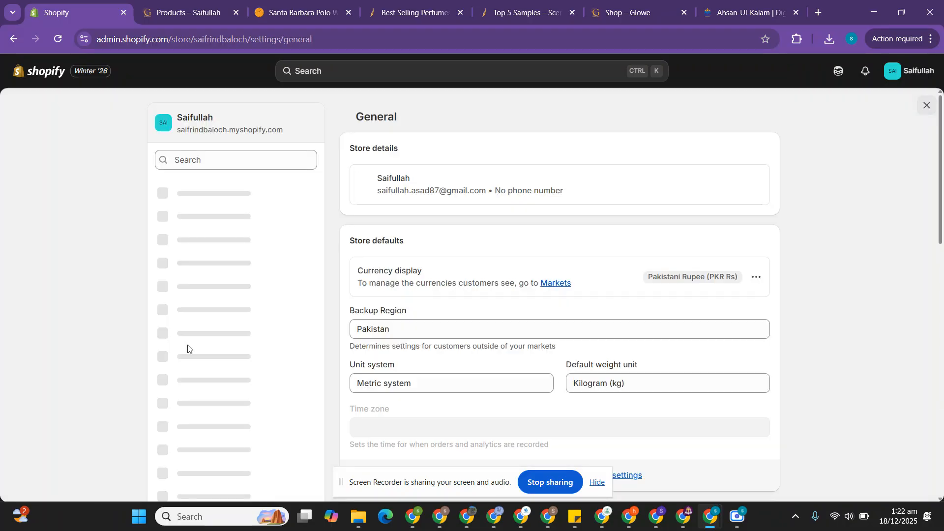
scroll(187, 349, down, 3)
scroll(187, 350, down, 1)
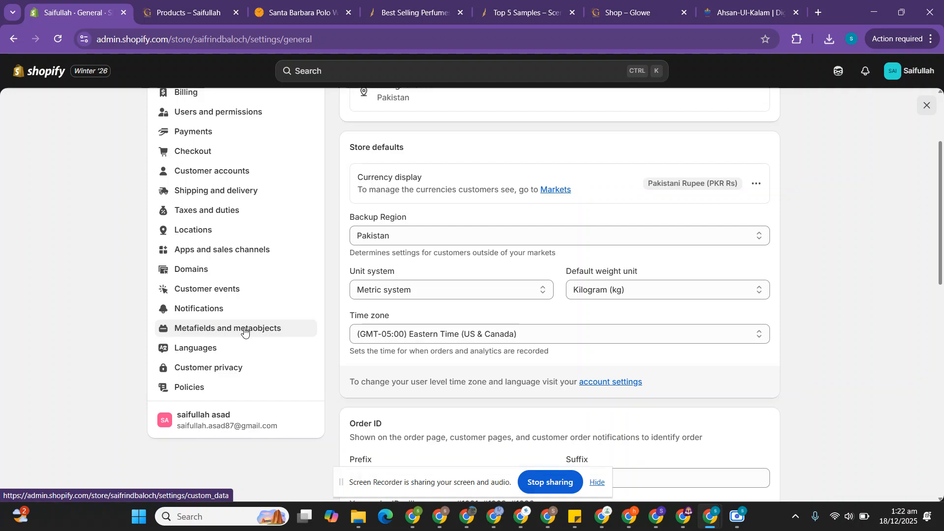
click(244, 330)
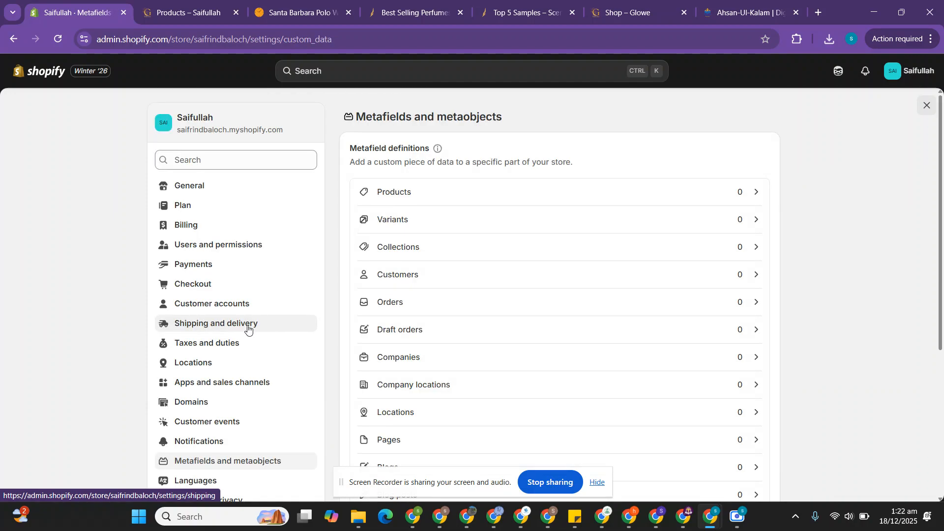
click(399, 197)
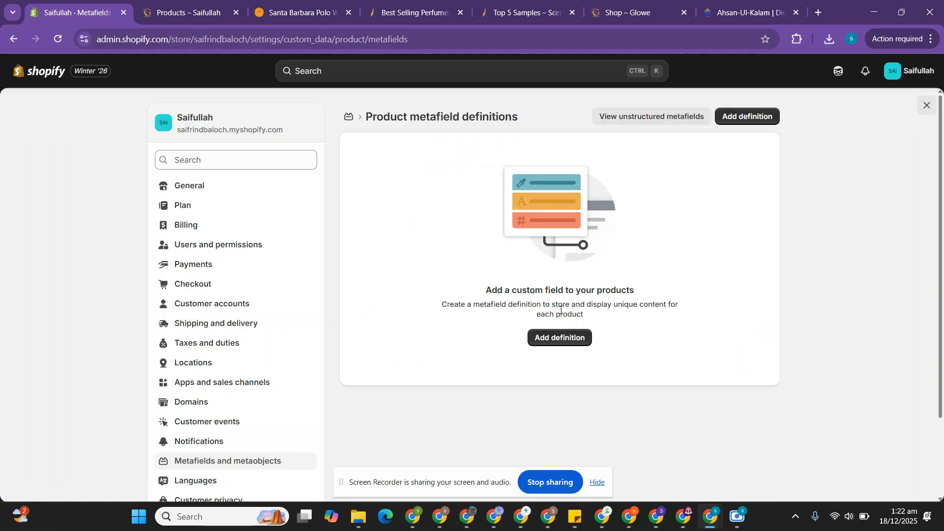
Step: Add a product metafield definition named Gender, checking the gender filter on the Scents N Stories page for reference
click(557, 343)
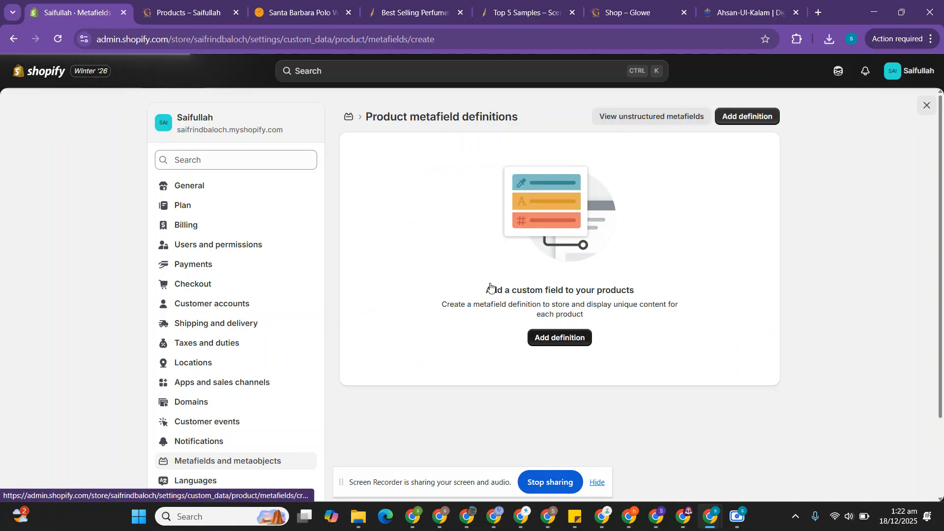
click(398, 166)
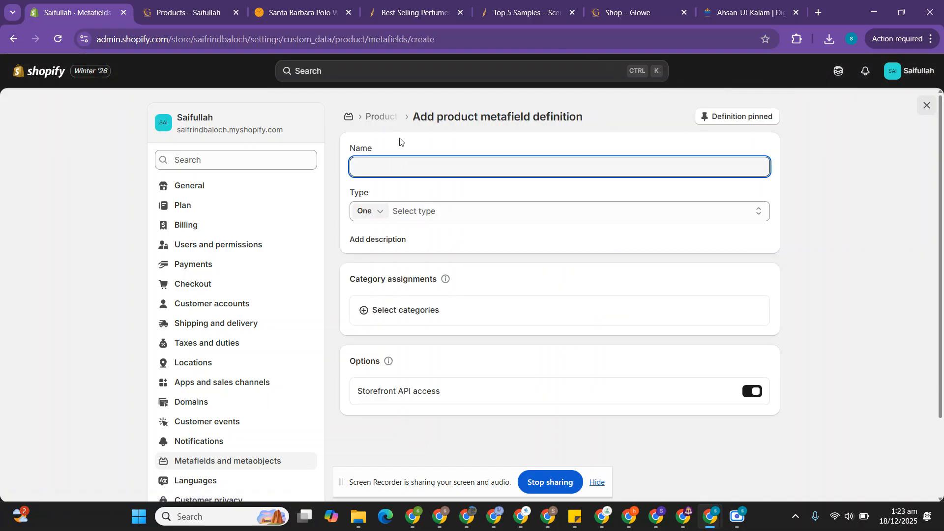
click(417, 4)
scroll(69, 280, up, 10)
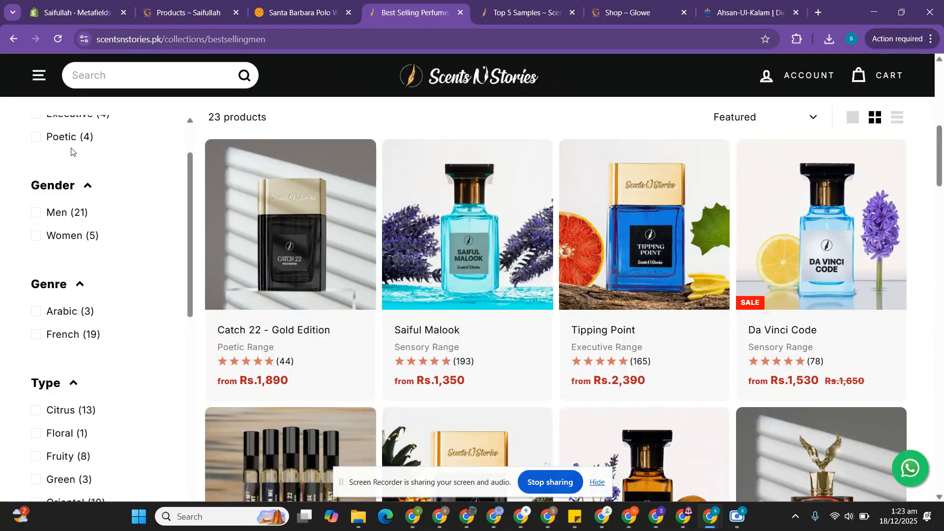
click(95, 3)
text(Gender)
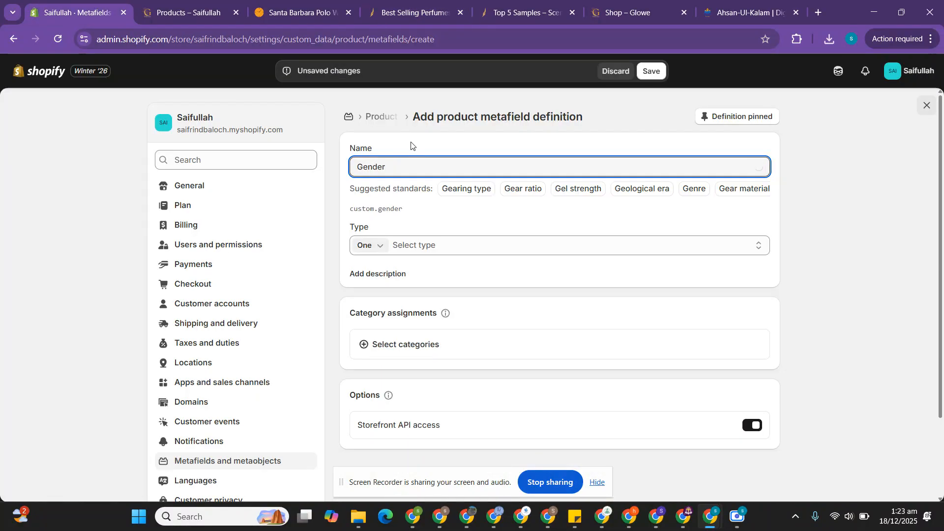
Step: Set the Gender metafield's type to a list of values using Choice list (Single line text)
click(366, 245)
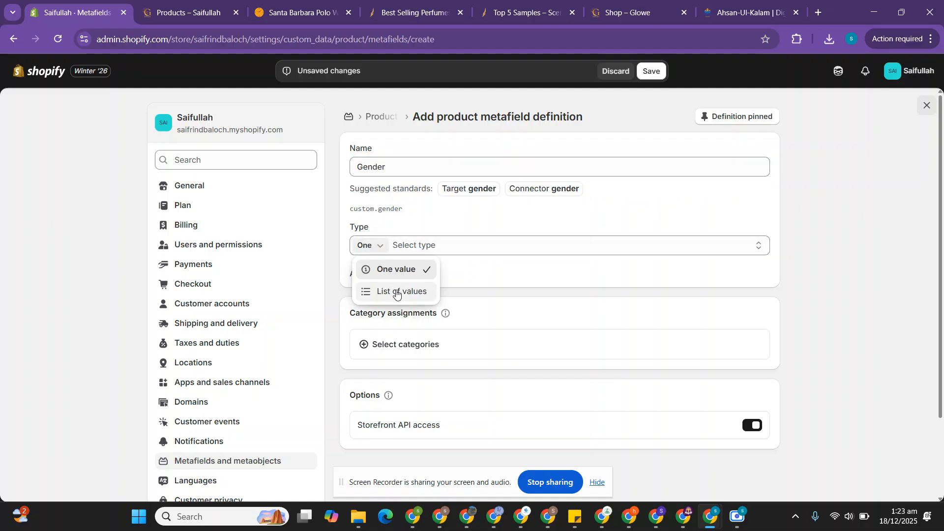
click(396, 292)
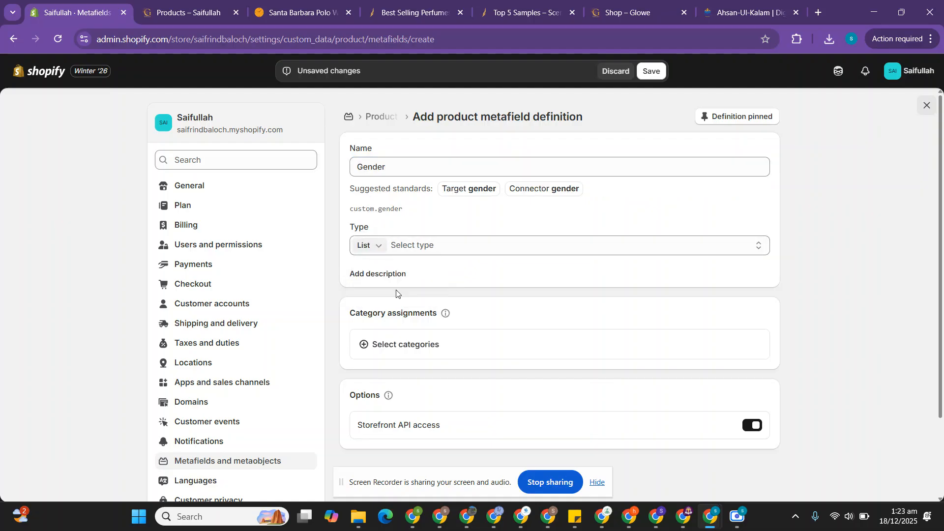
click(424, 246)
scroll(422, 374, down, 1)
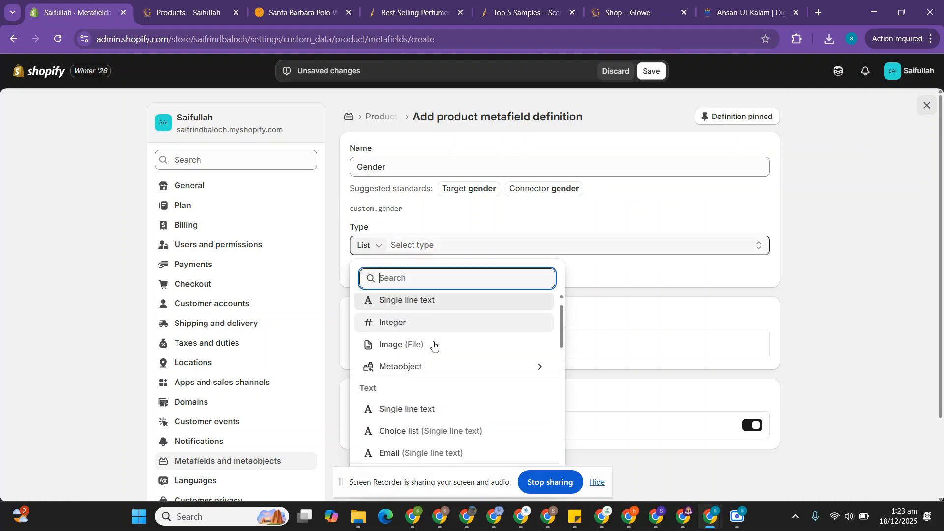
click(422, 430)
Step: Enter Men and Women as the Gender metafield's choices and save the definition
scroll(422, 431, down, 3)
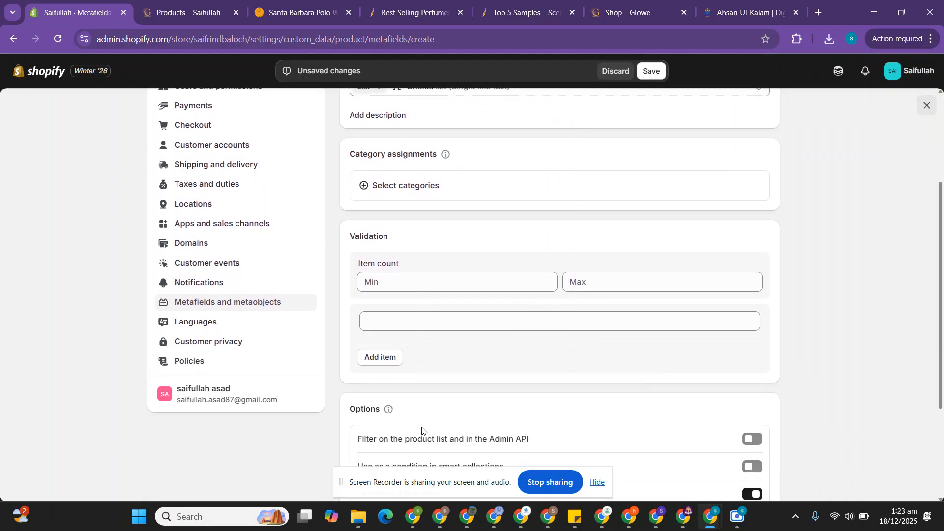
click(397, 320)
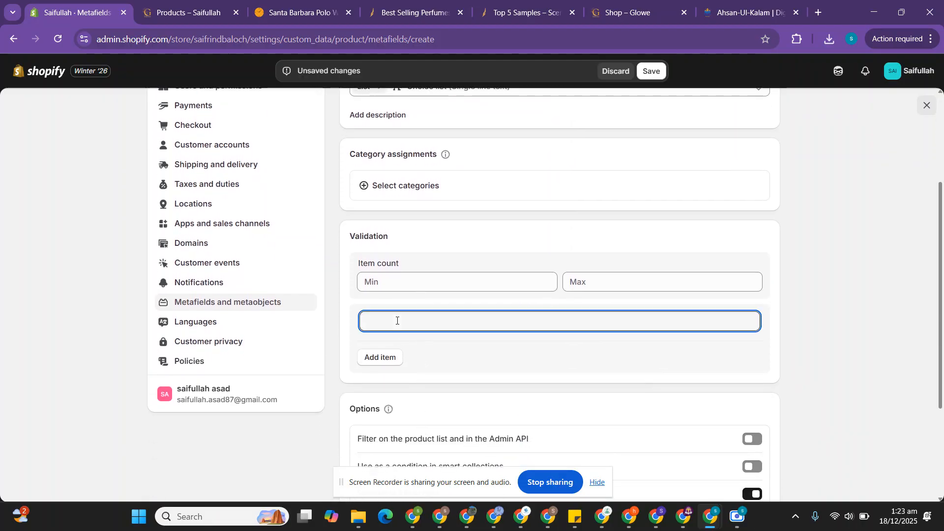
text(Men)
click(374, 363)
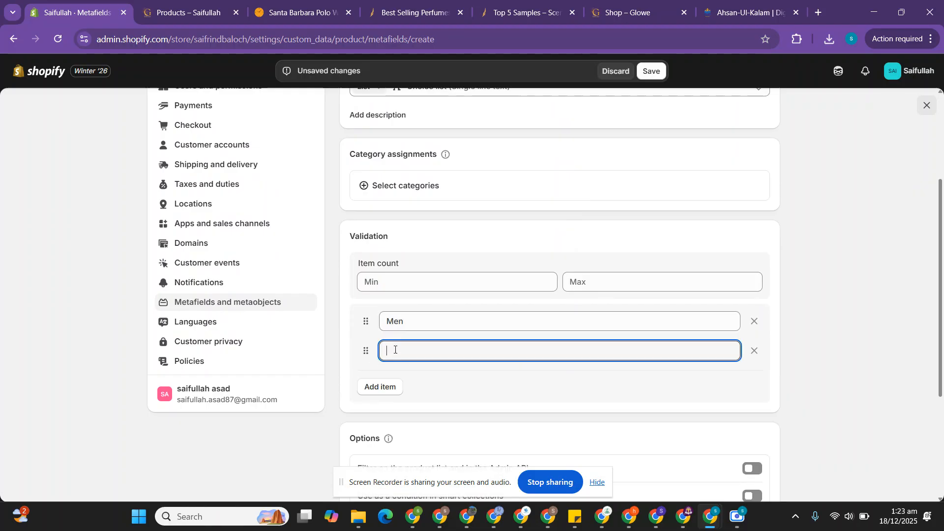
text(Wo)
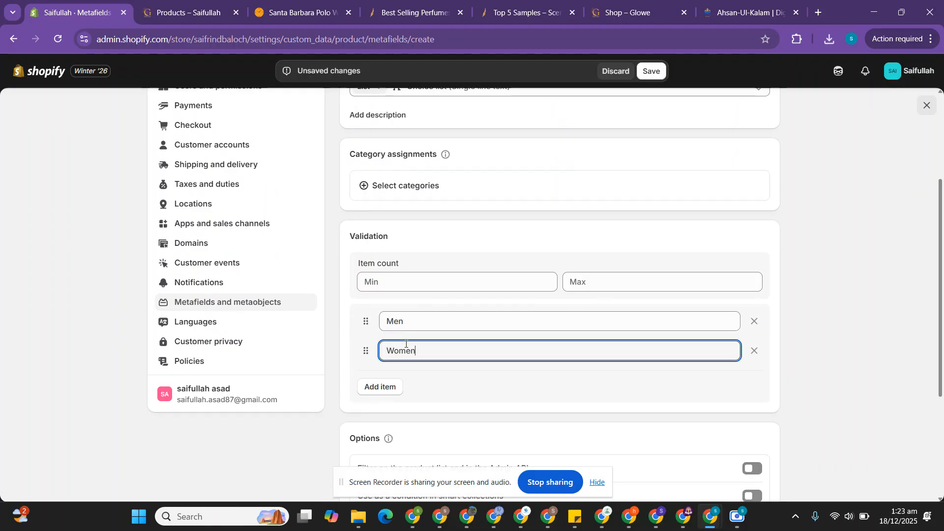
text(men)
click(649, 71)
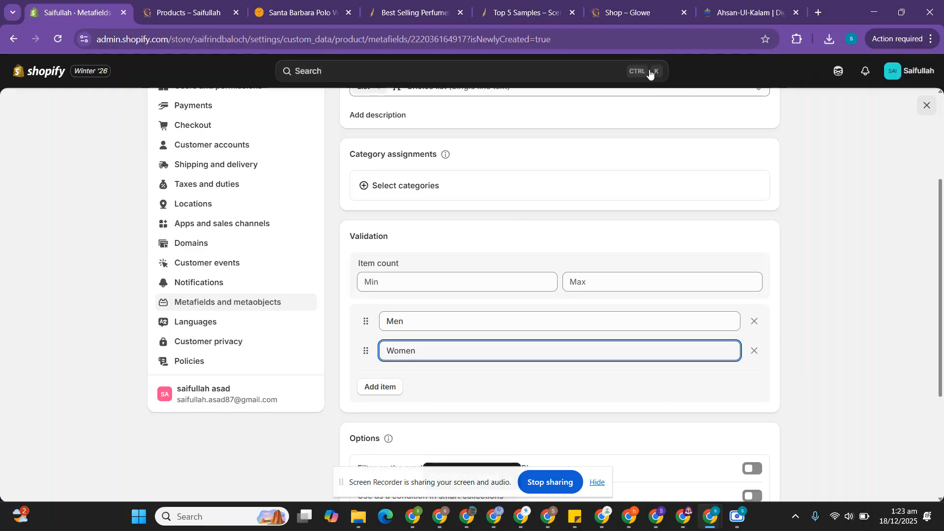
Step: Check the Season filter on the Scents N Stories page and return to Shopify's product metafield definitions
click(414, 12)
scroll(103, 359, down, 6)
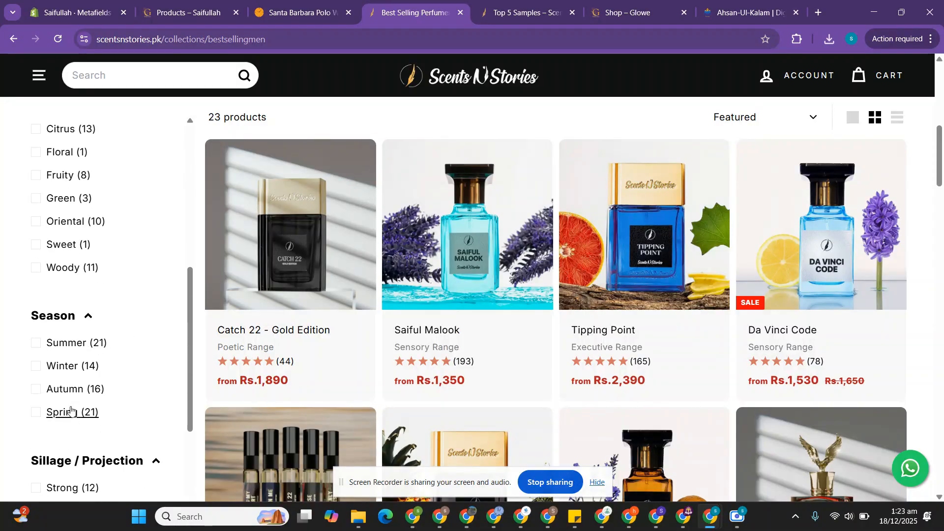
click(62, 4)
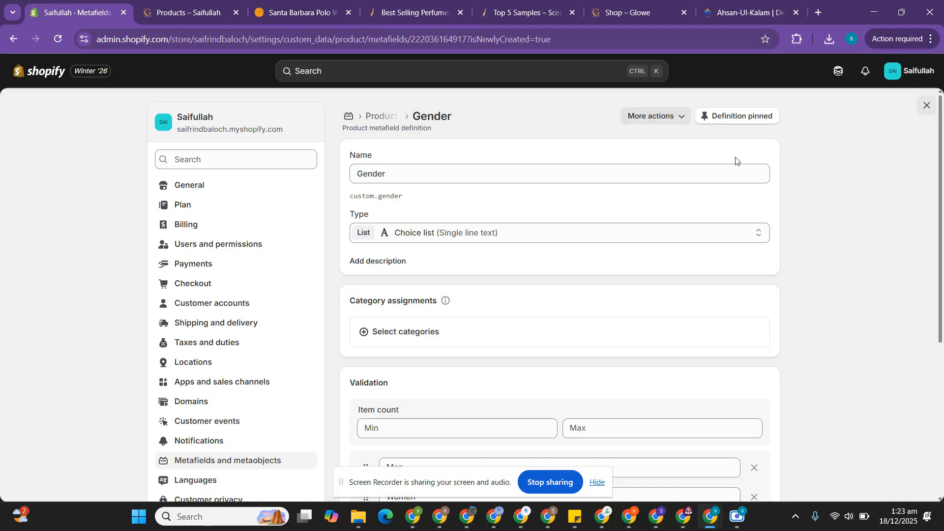
click(197, 462)
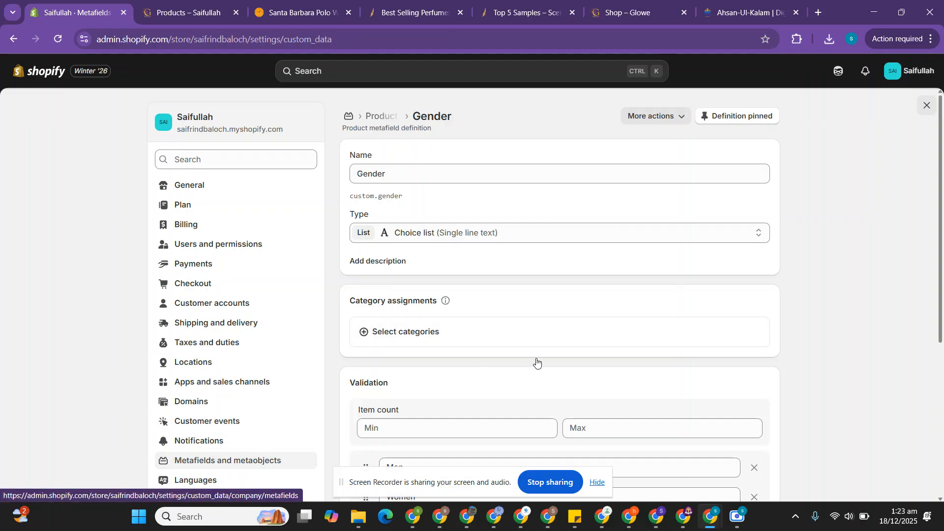
scroll(537, 363, down, 1)
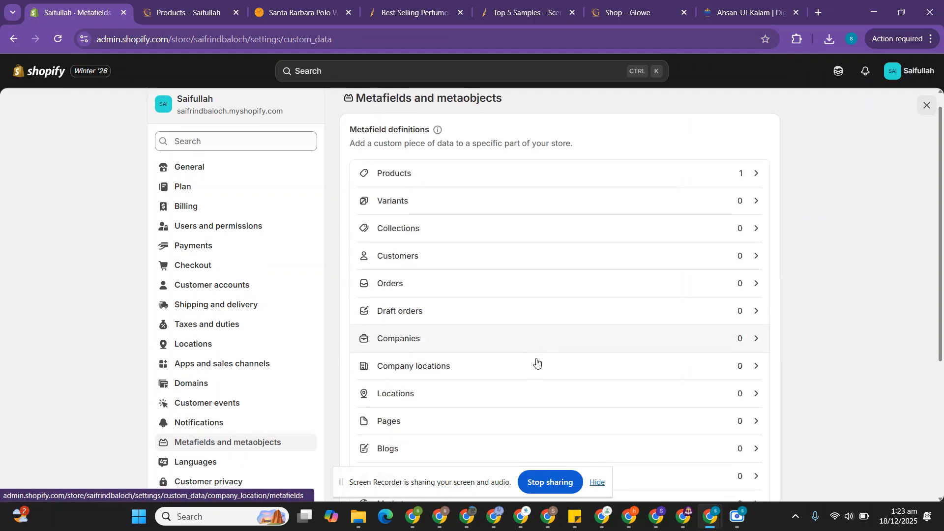
click(412, 175)
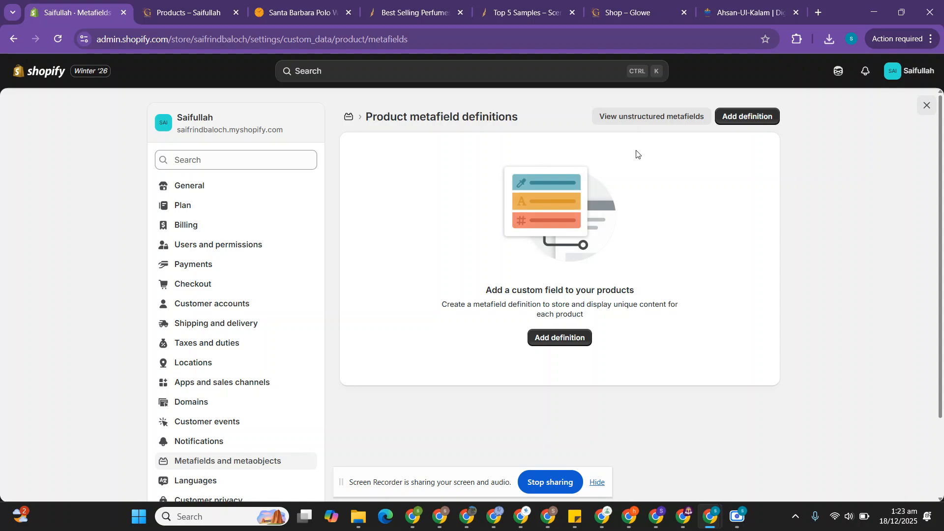
Step: Add another product metafield definition and name it Season
click(561, 337)
click(388, 164)
text(Season)
Step: Set the Season metafield's type to a list of values using Choice list (Single line text)
scroll(376, 207, down, 1)
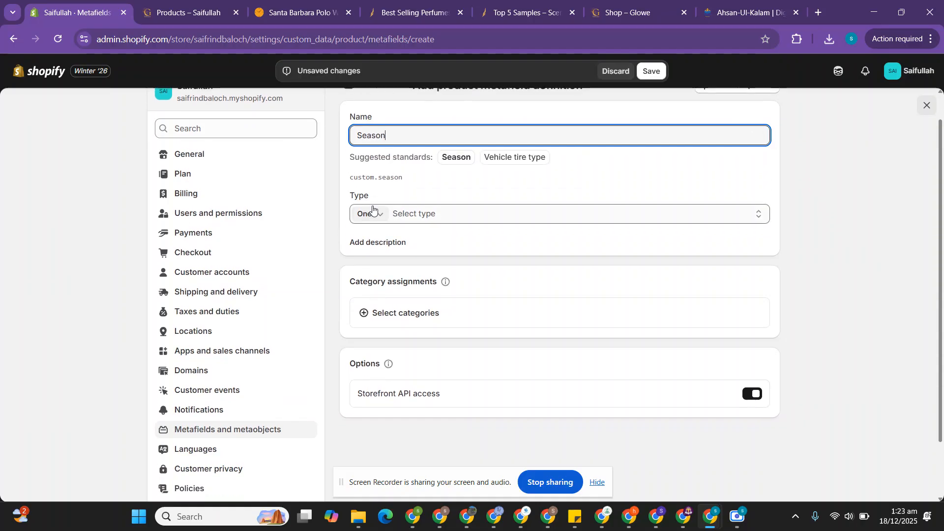
click(372, 213)
click(389, 260)
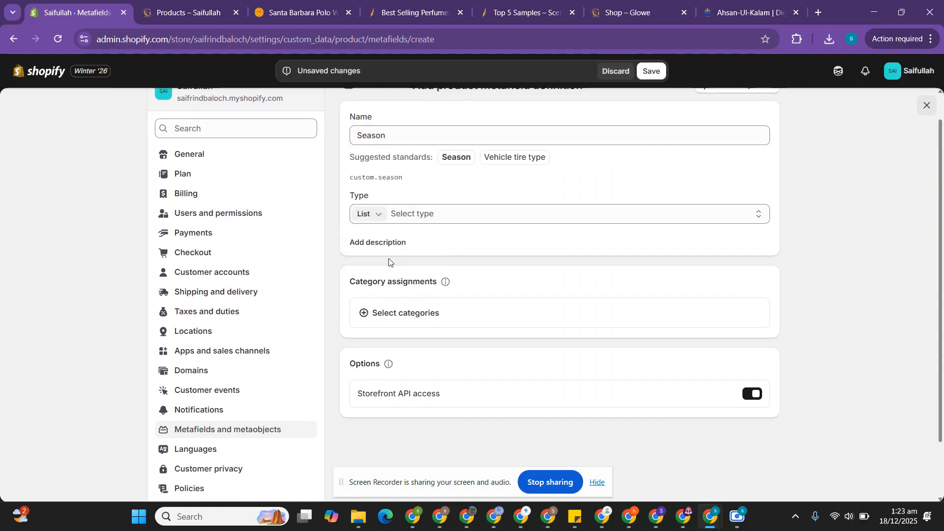
click(422, 214)
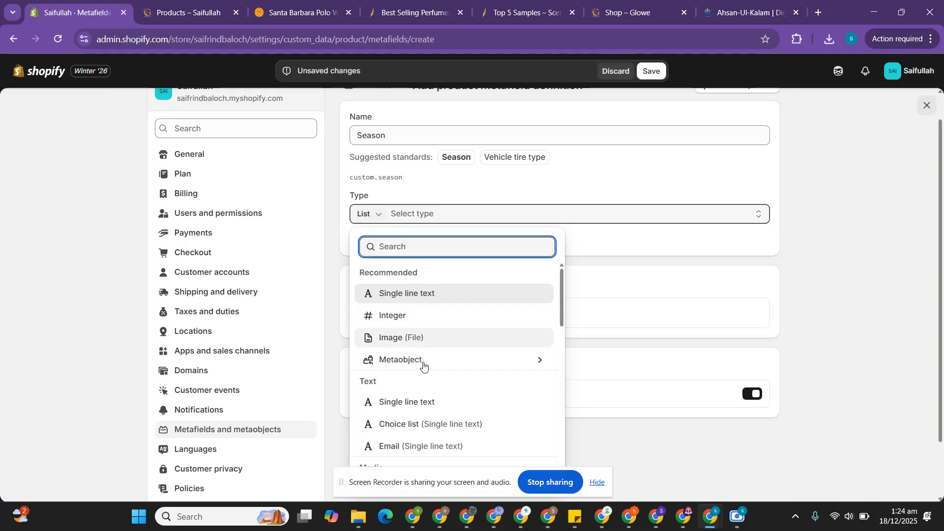
click(415, 426)
Step: Enter Winter, Summer, Autumn, Spring and Fall as the Season metafield's choices
scroll(415, 428, down, 3)
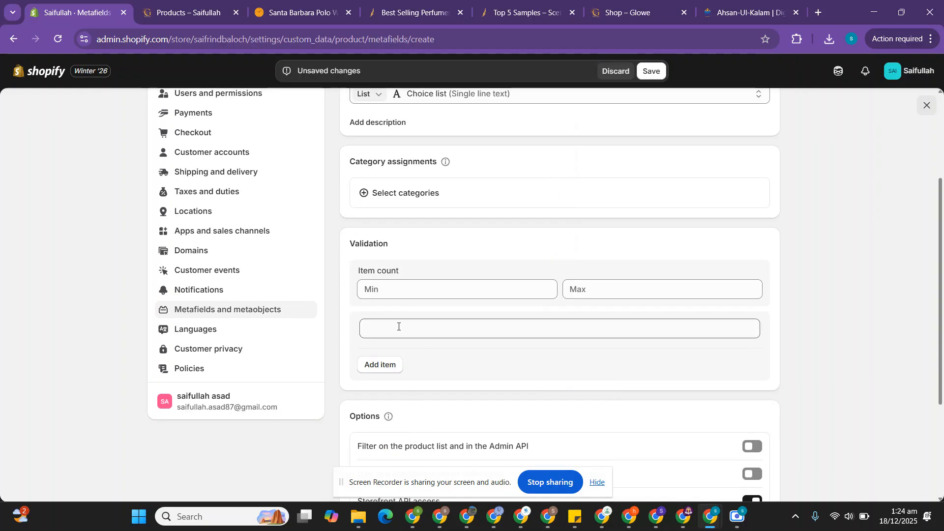
scroll(398, 325, down, 1)
click(396, 273)
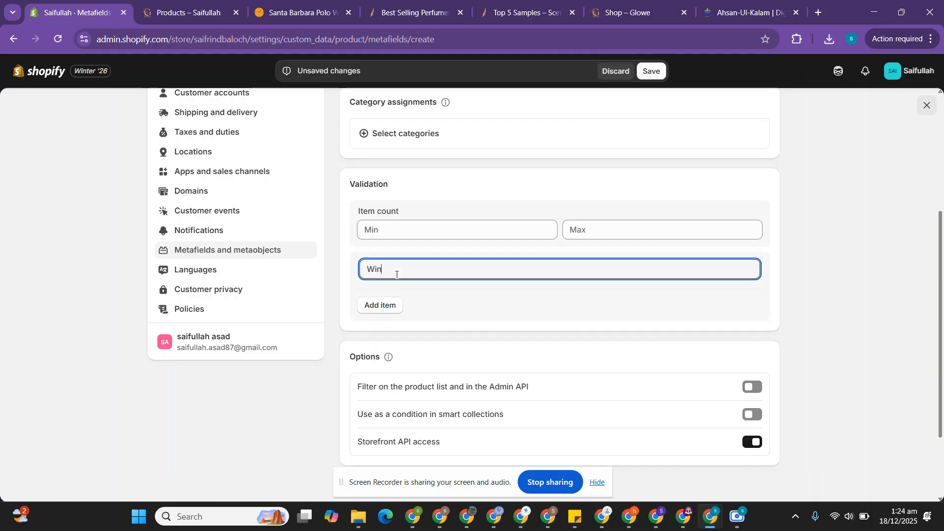
text(Winter)
click(383, 305)
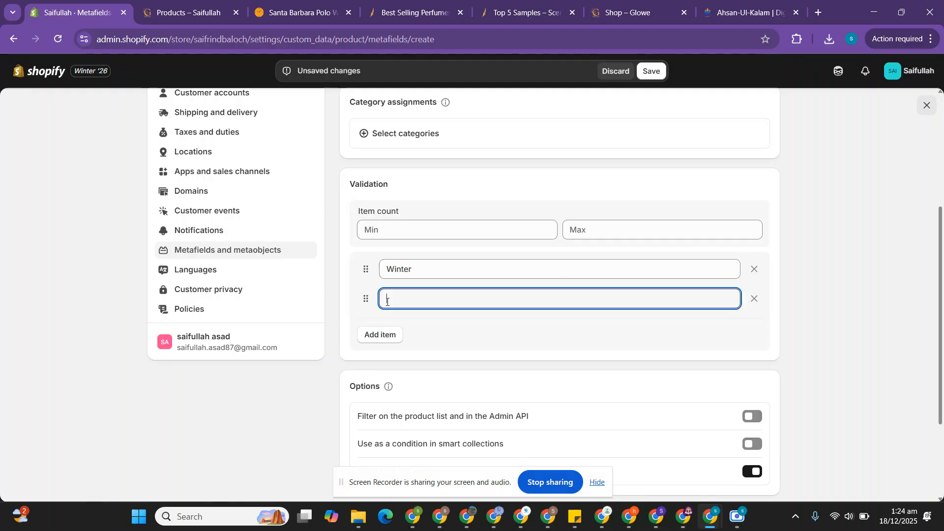
text(Summer)
click(382, 334)
text(Autumn)
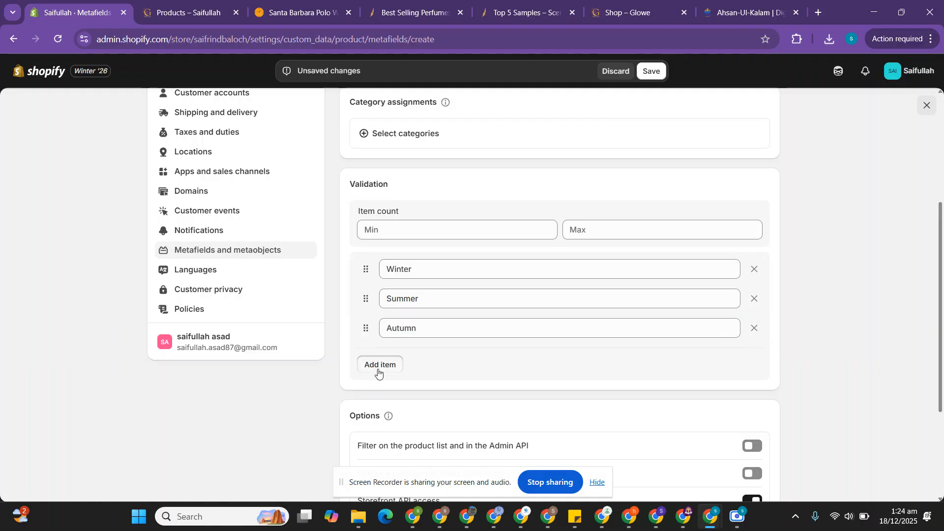
click(380, 365)
text(Spring)
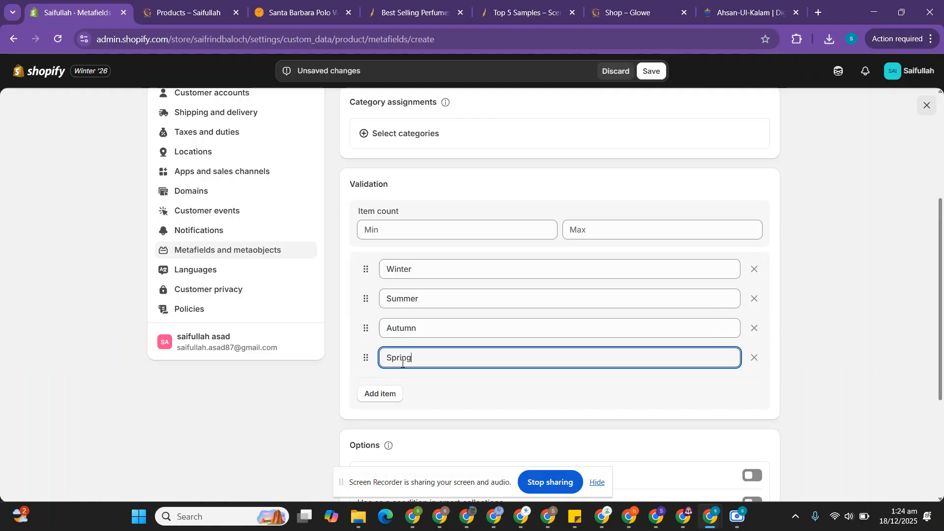
click(388, 394)
text(Fall)
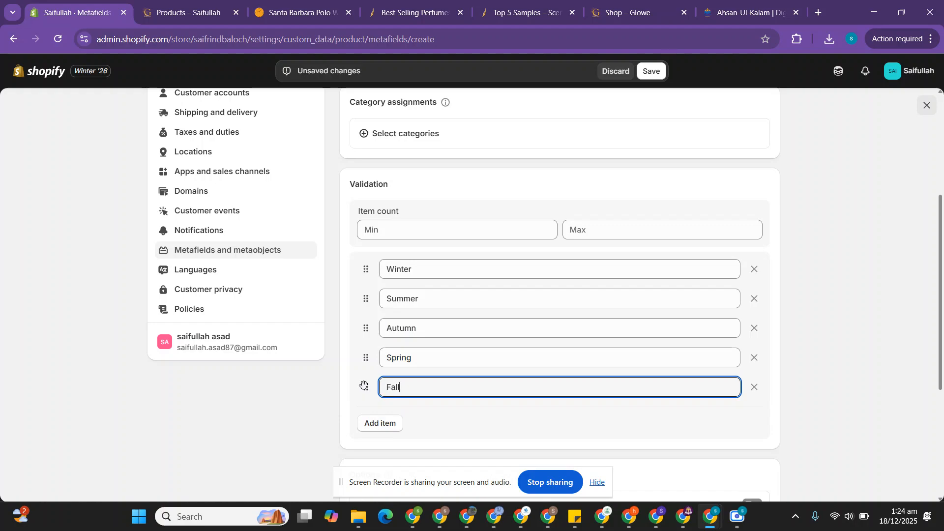
Step: Move Spring above Autumn in the choice order and save the Season definition
drag(363, 385, 363, 330)
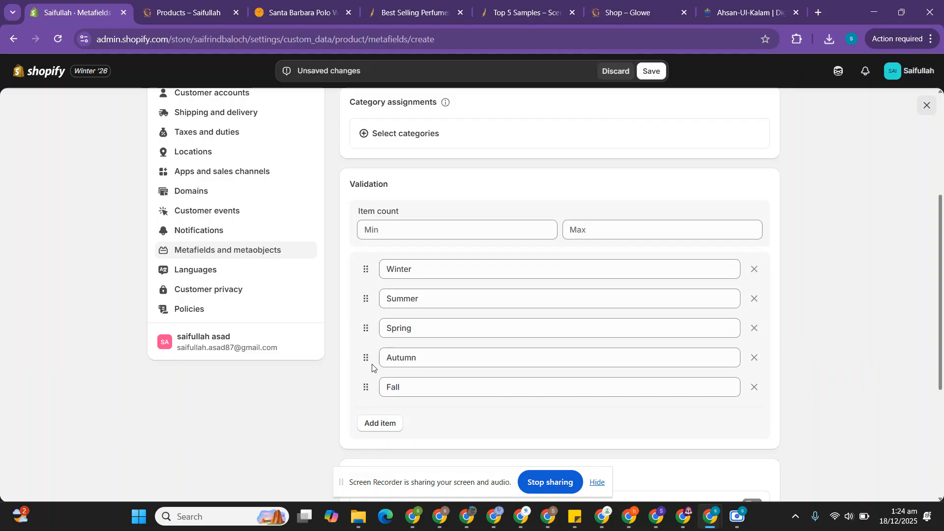
click(651, 77)
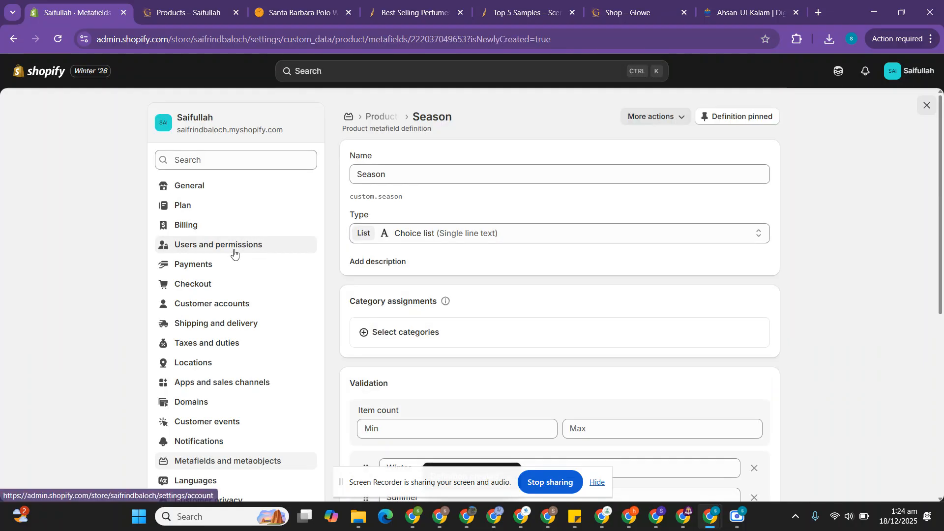
Step: Return to the product metafield definitions and reload the list to check the saved entries
click(242, 465)
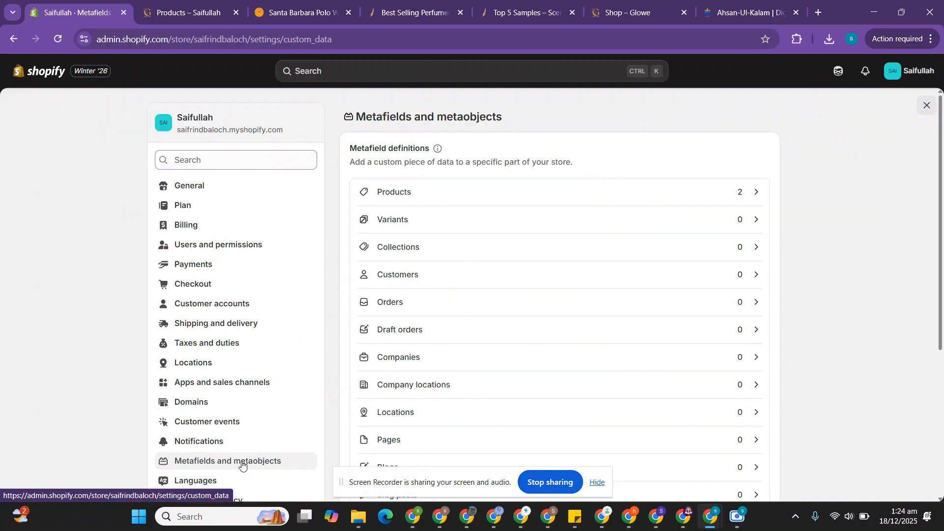
scroll(274, 413, down, 1)
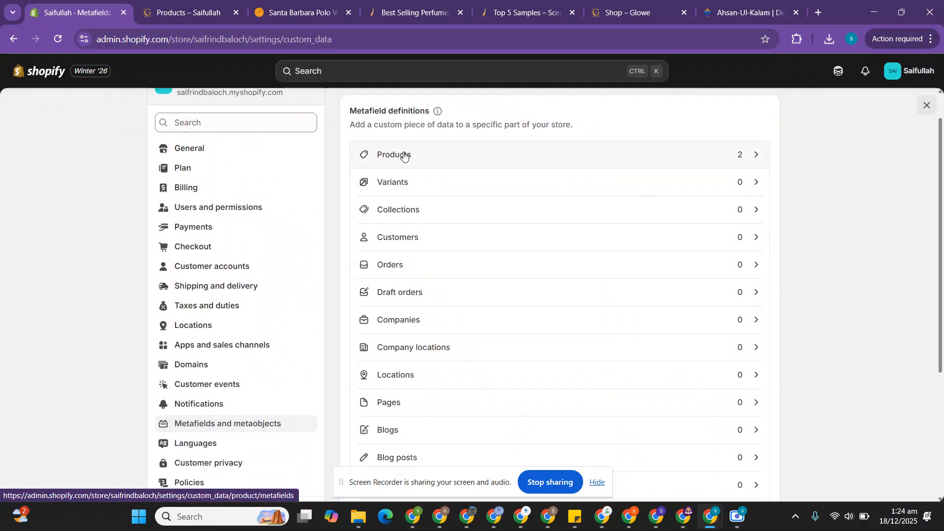
click(703, 158)
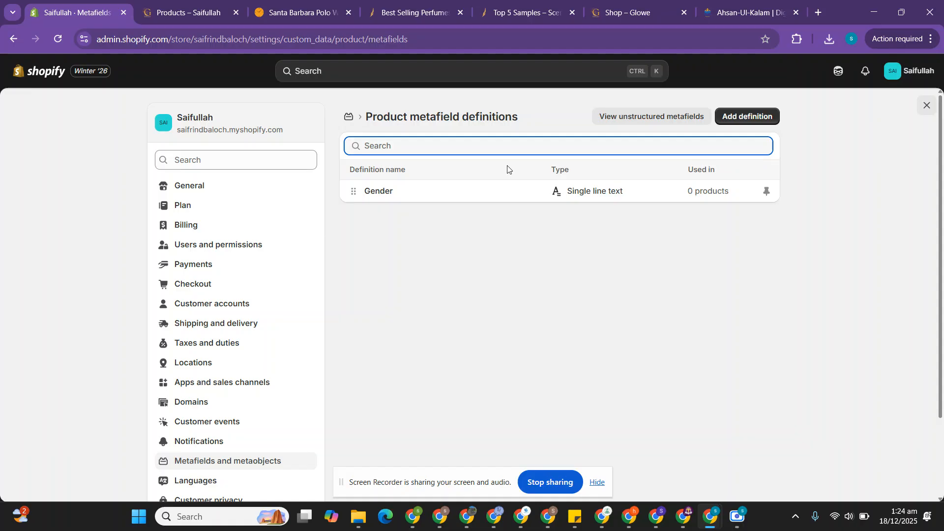
click(59, 39)
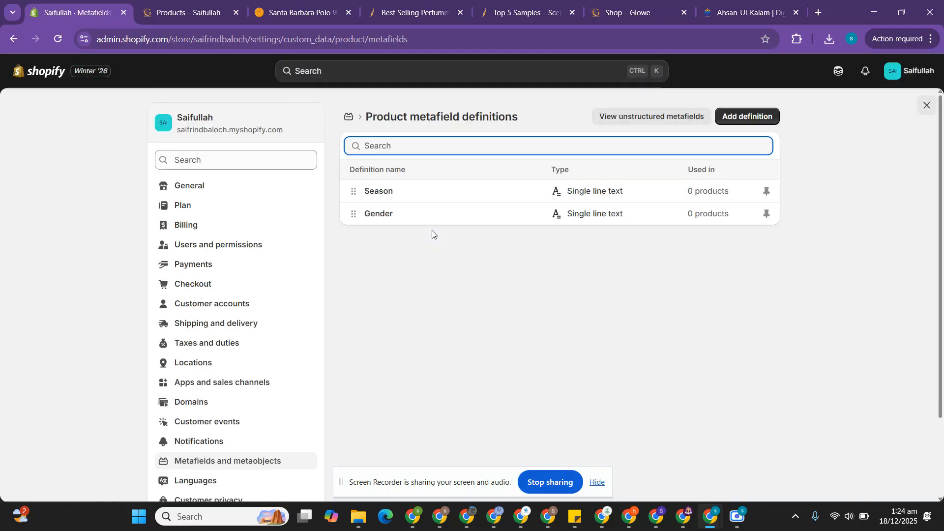
Step: Review the Season, Sillage / Projection and Lasting filters on the Scents N Stories collection page, and return to Shopify
click(440, 4)
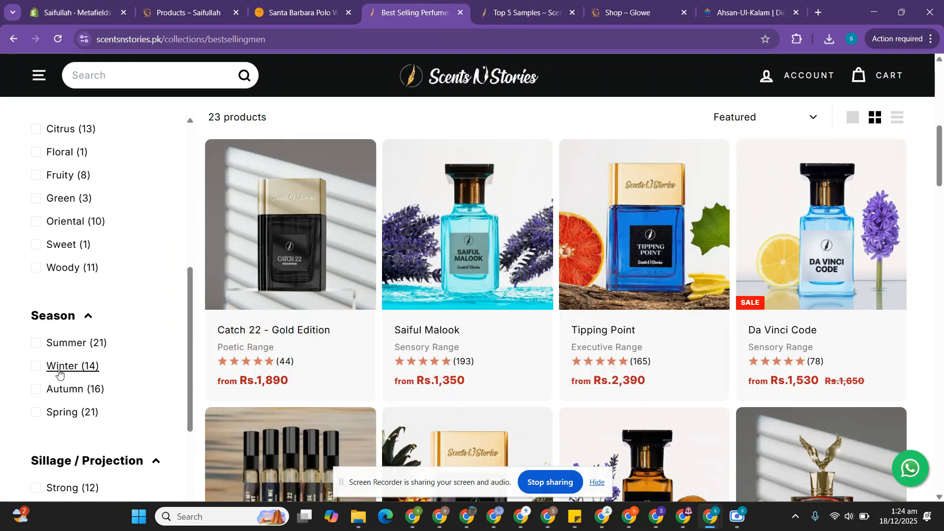
scroll(59, 374, down, 3)
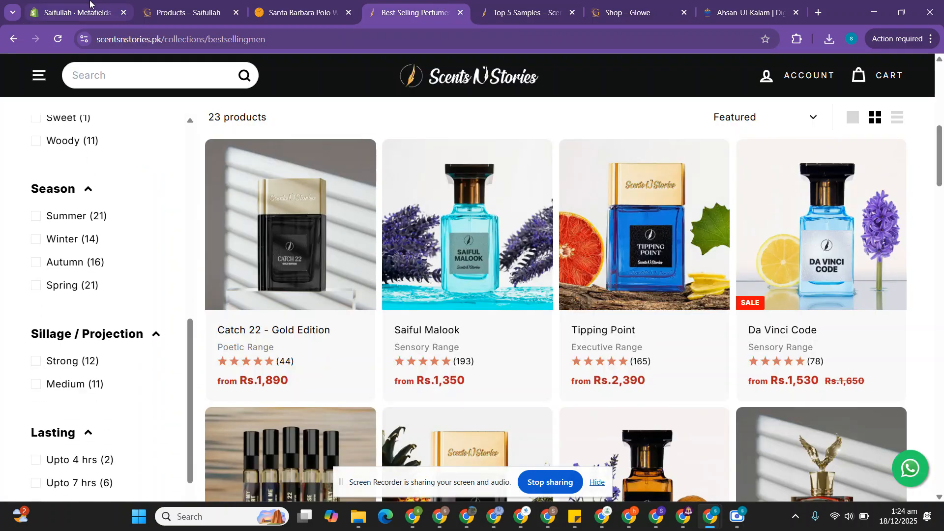
click(89, 4)
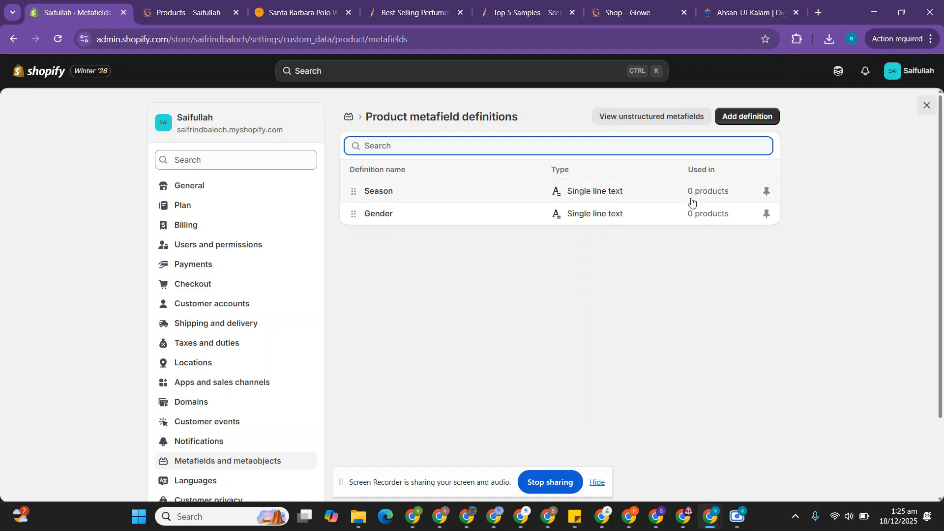
Step: Leave the settings and open the Daniel Klein Wrist Watch for Women product at its product metafields
click(927, 104)
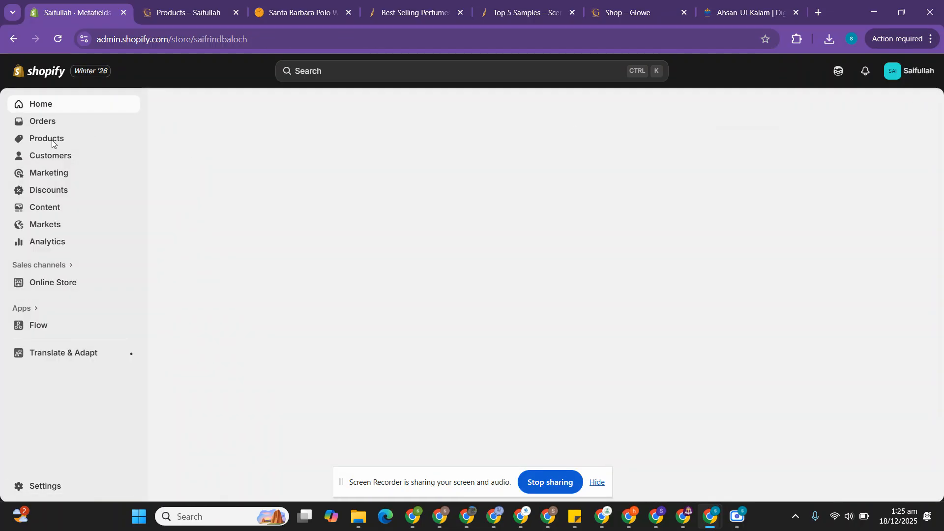
click(53, 144)
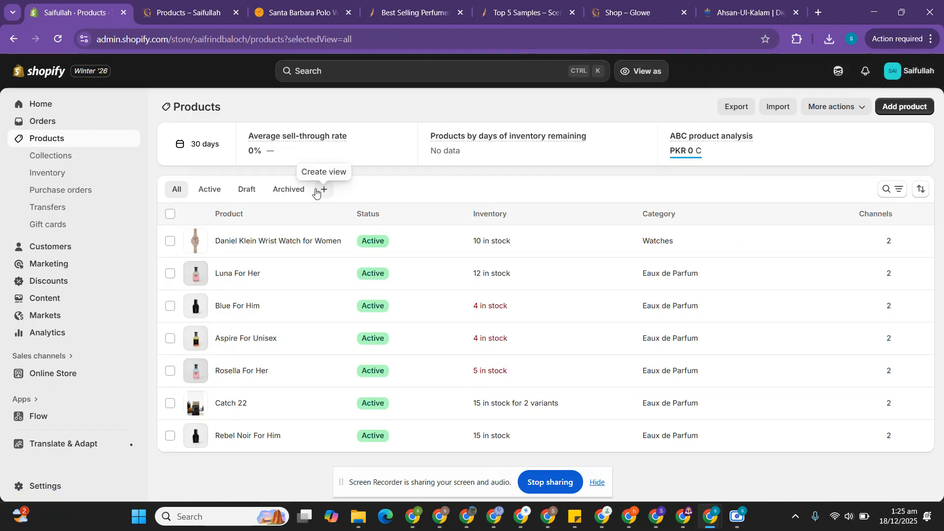
click(234, 247)
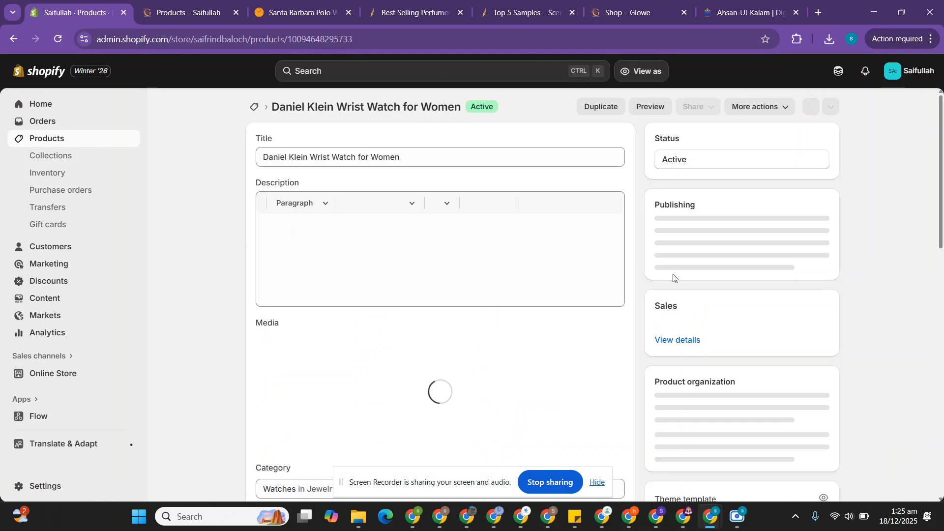
scroll(549, 299, down, 8)
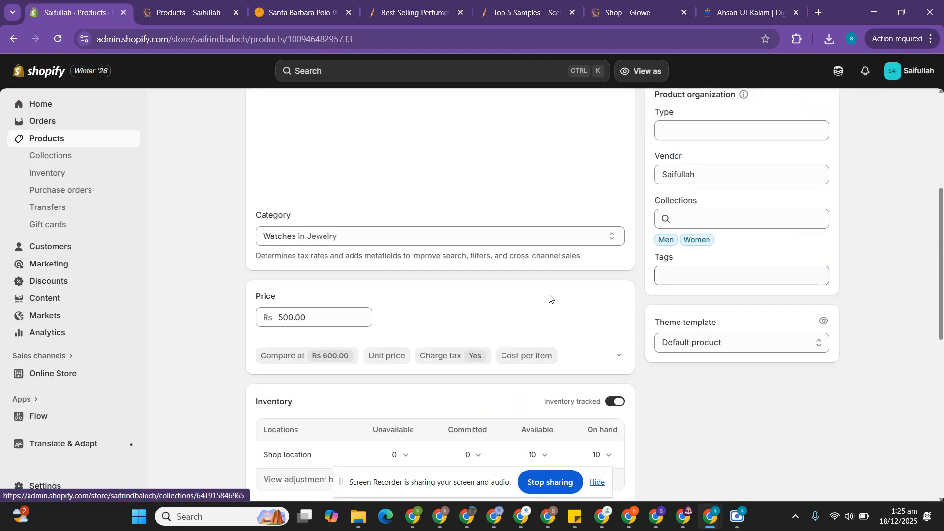
scroll(549, 299, down, 7)
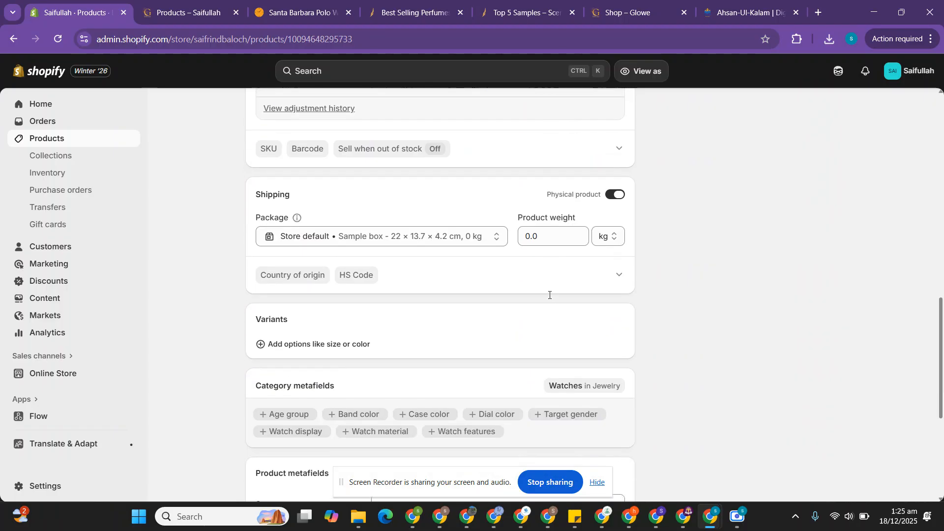
scroll(549, 299, down, 1)
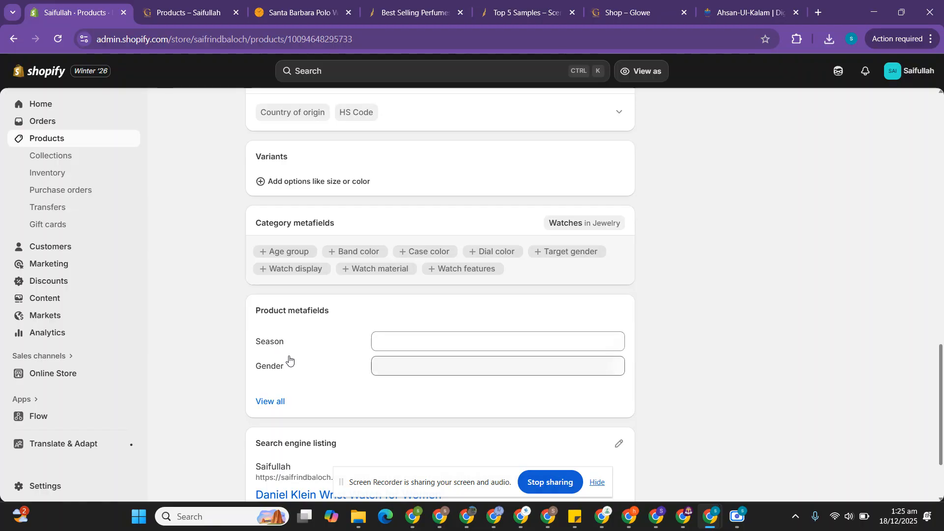
Step: Set the watch's Season metafield to Winter and Summer
click(399, 346)
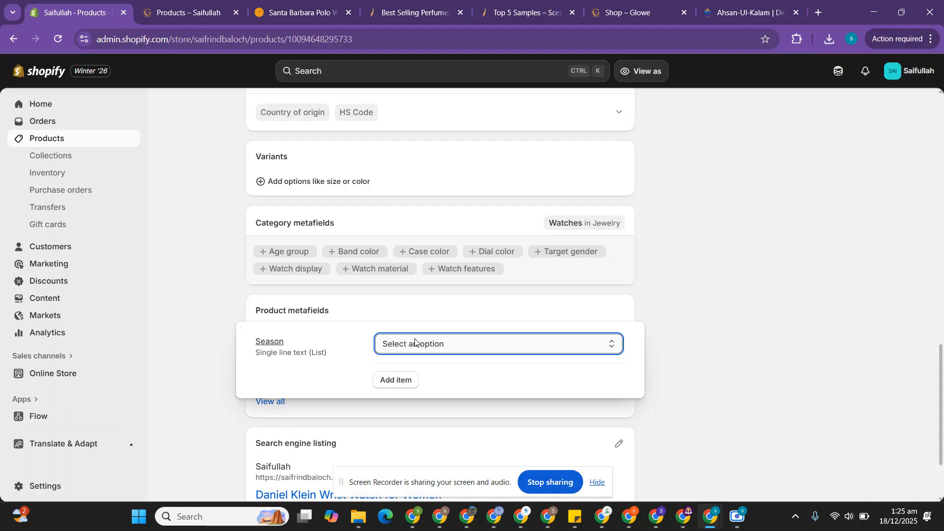
click(420, 342)
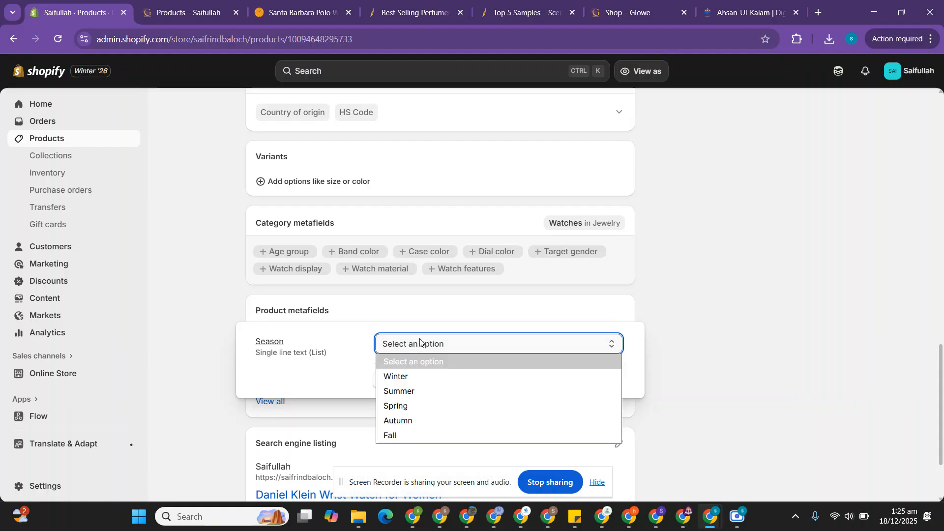
click(409, 377)
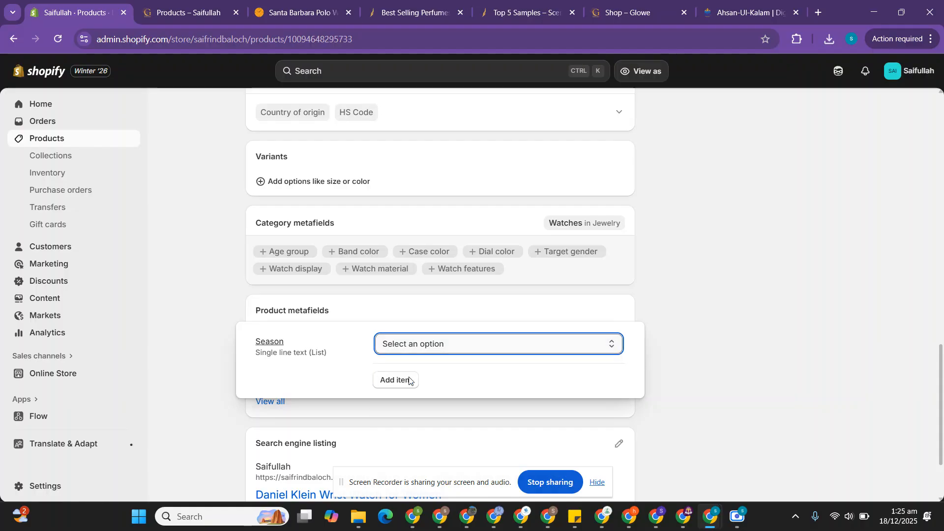
click(396, 381)
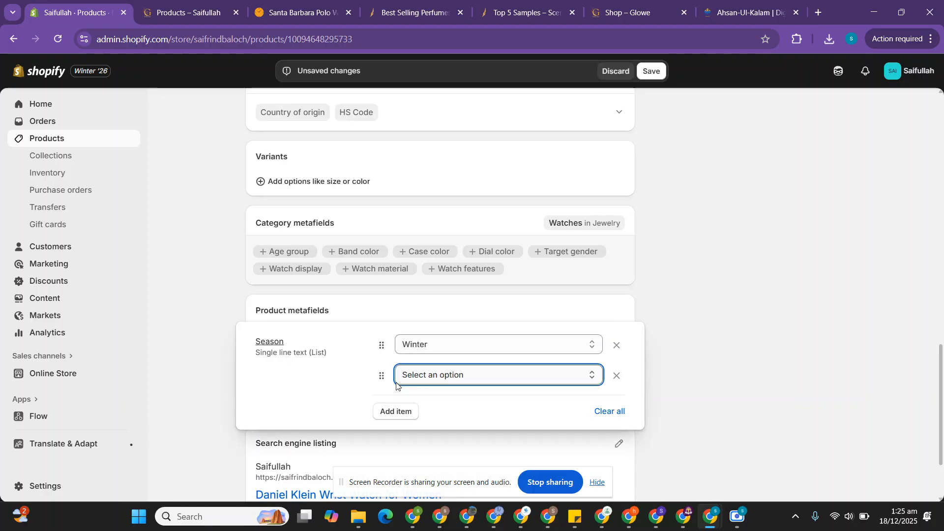
click(417, 376)
click(424, 407)
click(667, 352)
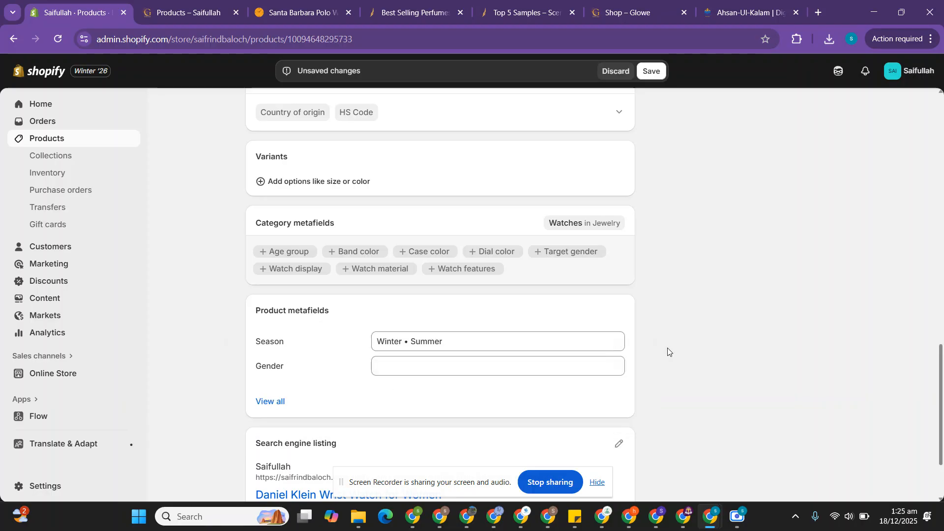
Step: Set the watch's Gender metafield to Men and Women, and save the product
click(400, 374)
click(401, 373)
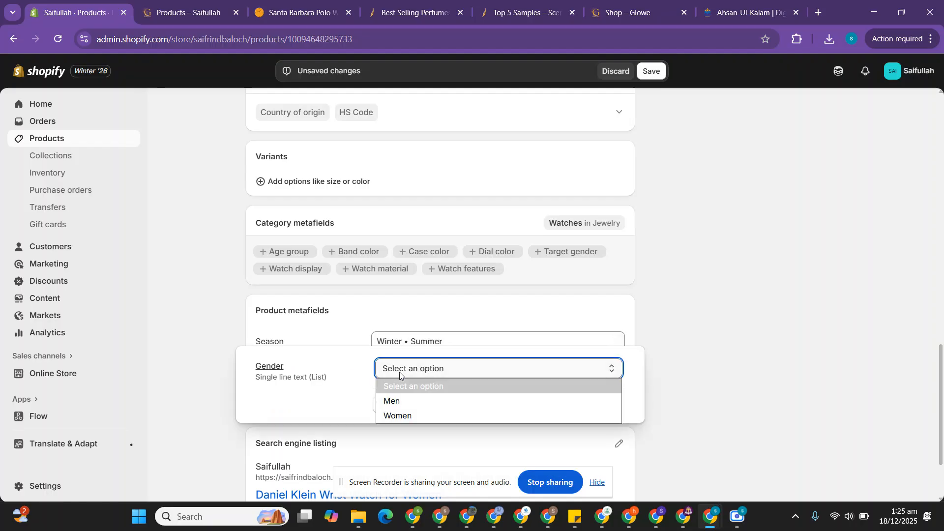
click(408, 404)
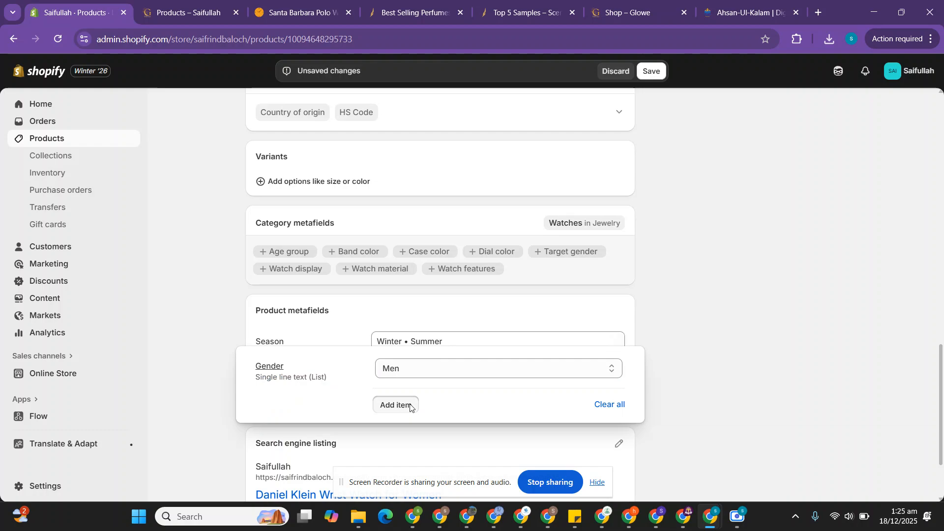
click(407, 405)
click(419, 400)
click(428, 430)
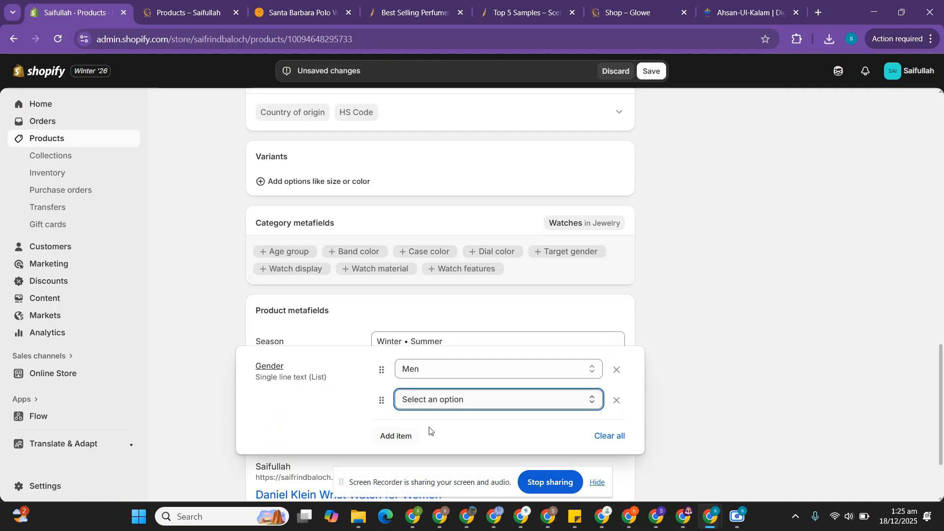
click(655, 72)
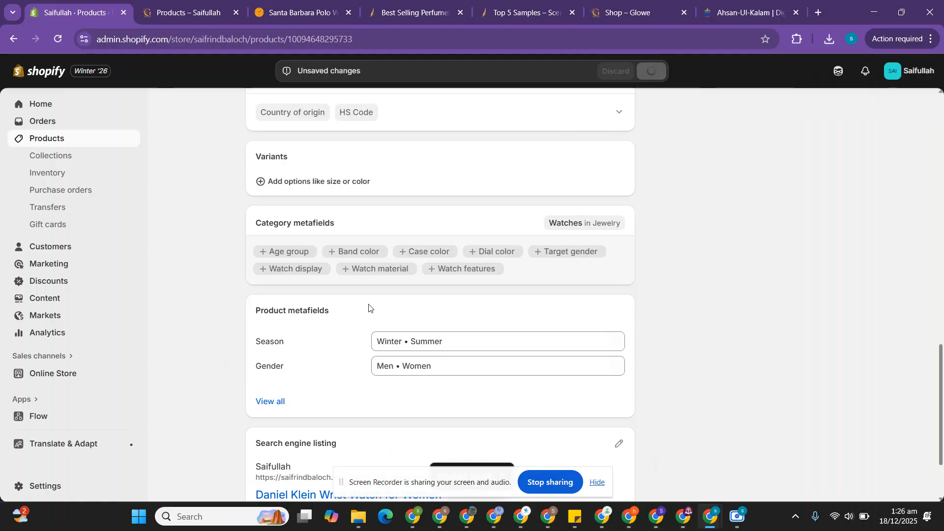
Step: Return to the product list and open the Luna For Her product at its product metafields
scroll(368, 308, up, 3)
scroll(369, 308, up, 10)
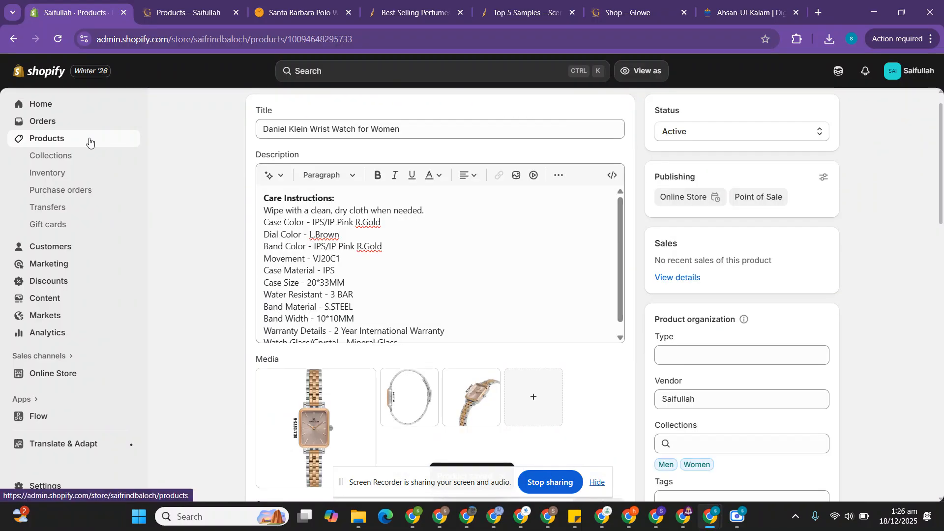
click(89, 142)
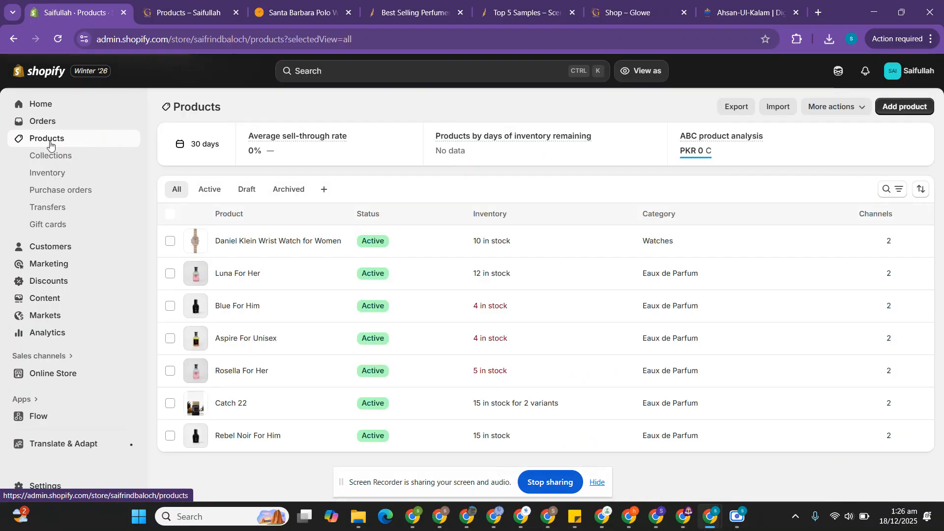
click(243, 274)
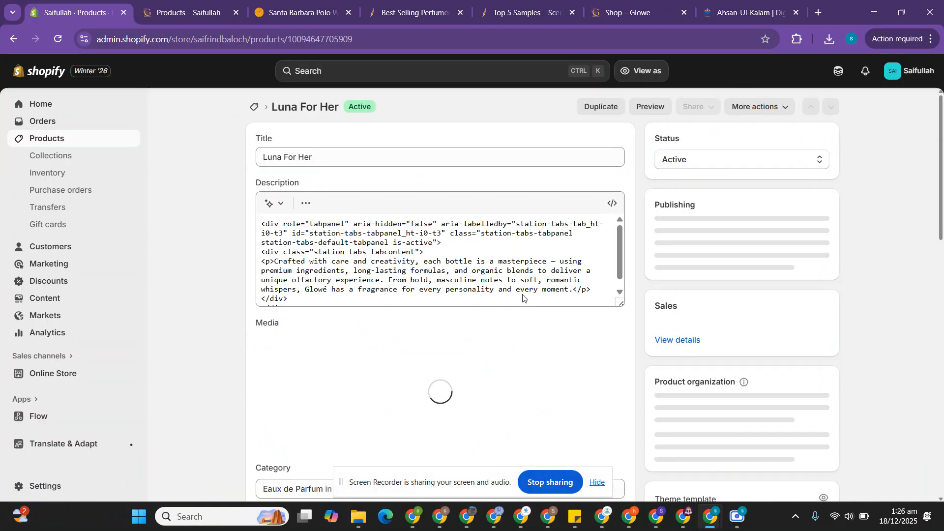
scroll(676, 288, down, 2)
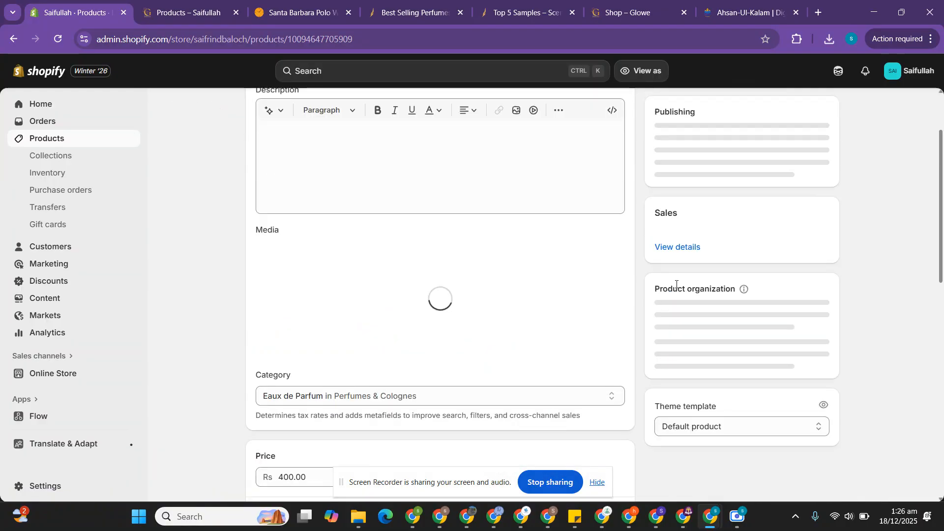
scroll(675, 288, down, 2)
scroll(676, 288, down, 10)
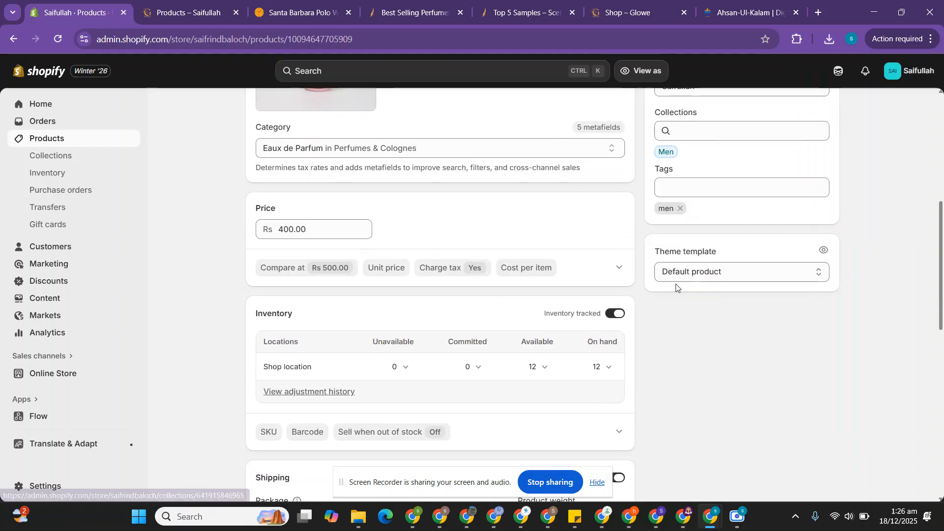
scroll(676, 288, down, 2)
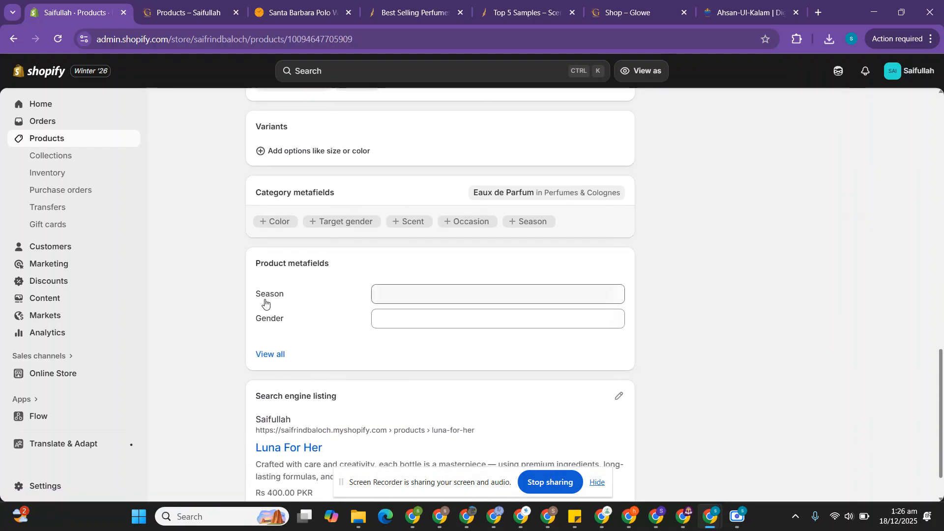
Step: Set the Season metafield of Luna For Her to Spring
click(411, 295)
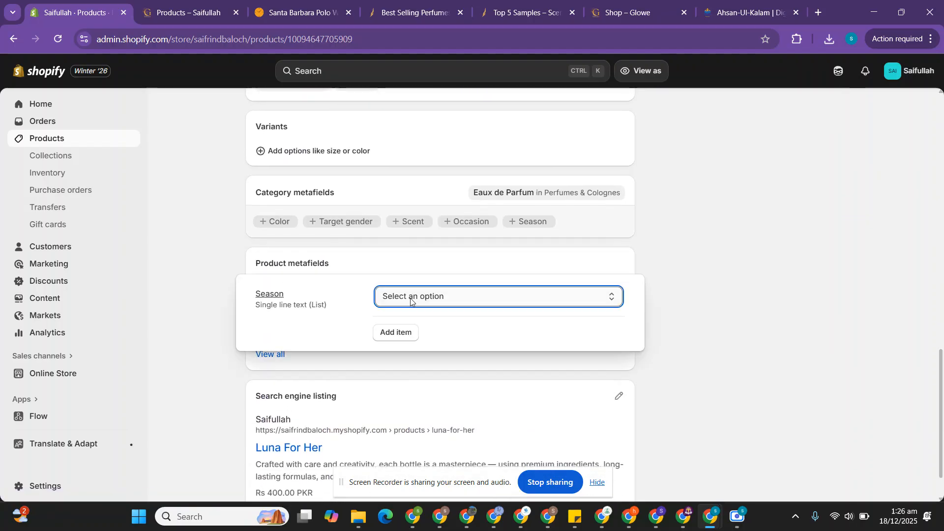
click(411, 296)
click(415, 365)
click(742, 259)
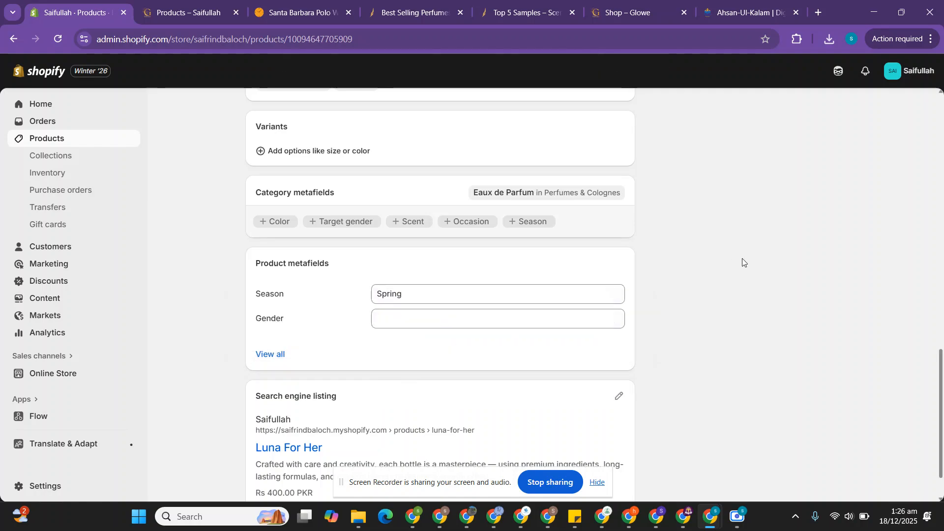
Step: Set the Gender metafield of Luna For Her to Men, and save the product
click(432, 326)
click(407, 326)
click(405, 354)
click(657, 71)
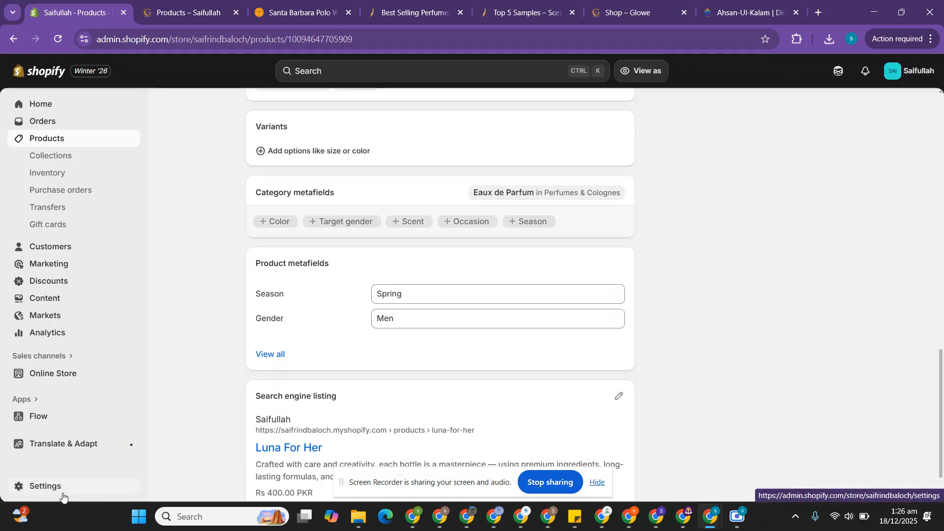
Step: Compare the filters on the Scents N Stories collection page with those on the store's own Products page, and return to the Shopify admin
click(388, 6)
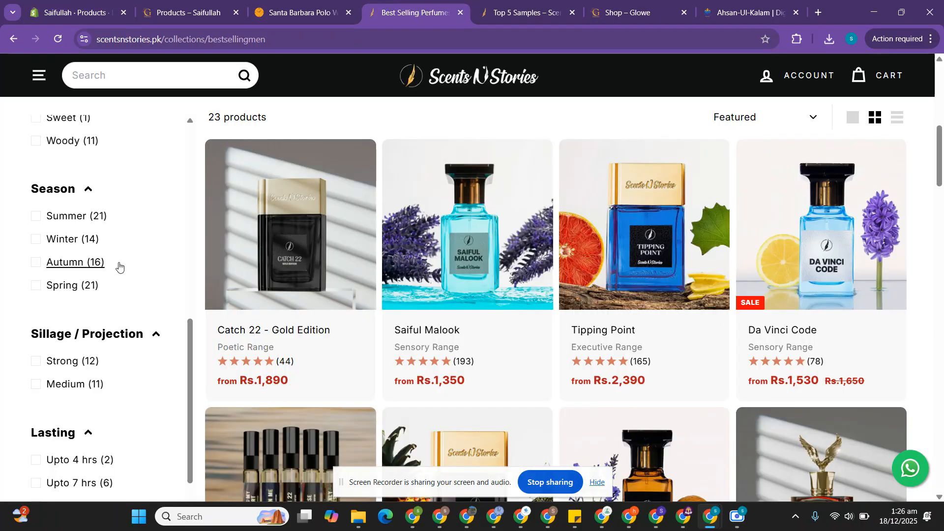
scroll(119, 267, down, 1)
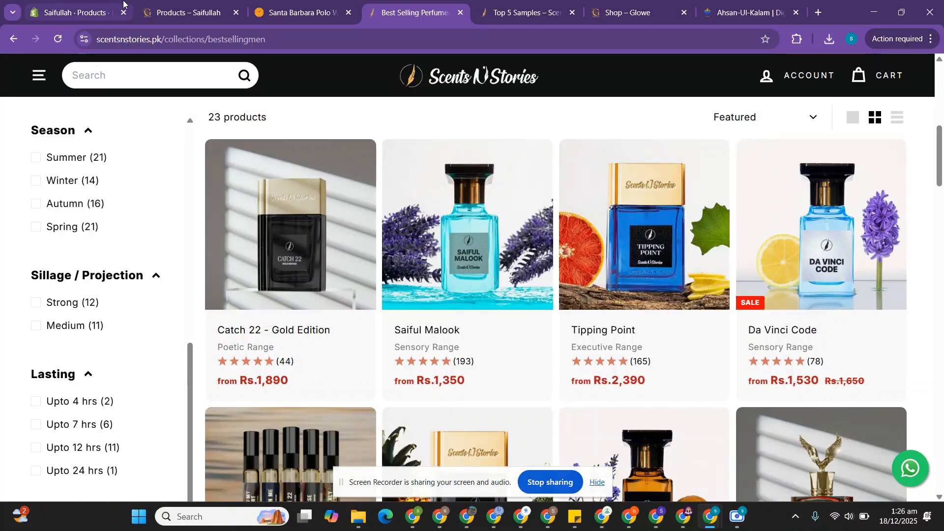
click(93, 12)
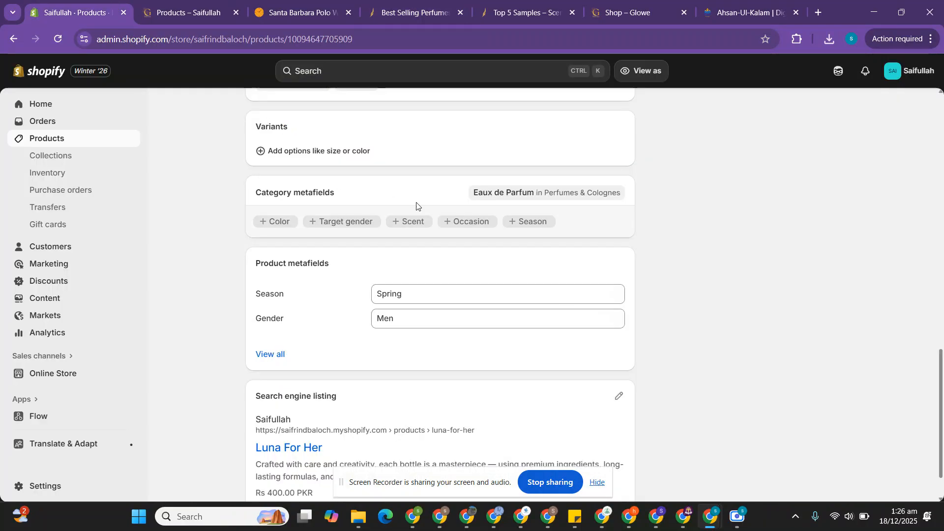
scroll(417, 205, up, 5)
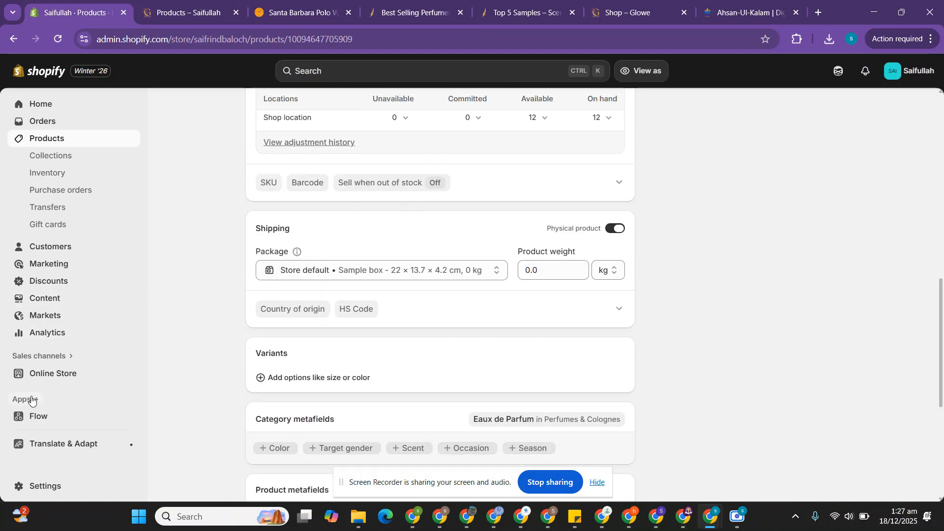
click(335, 4)
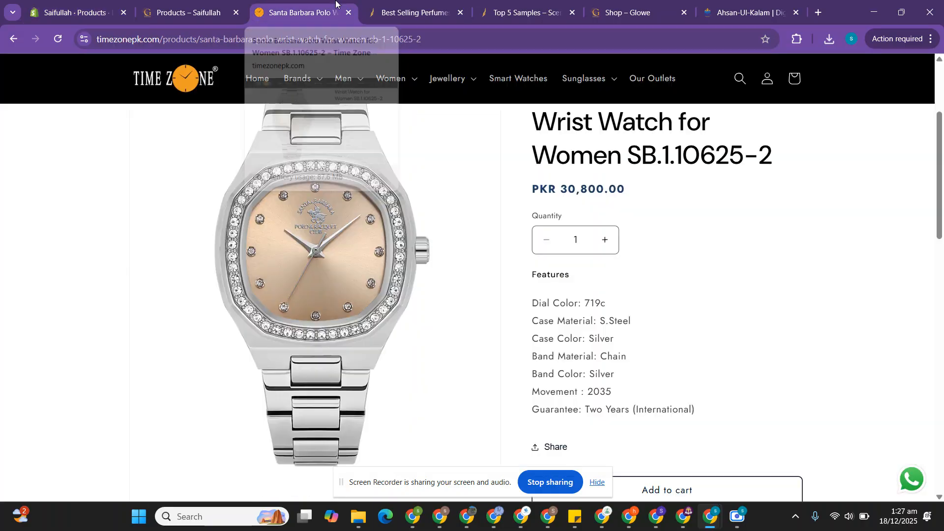
click(207, 13)
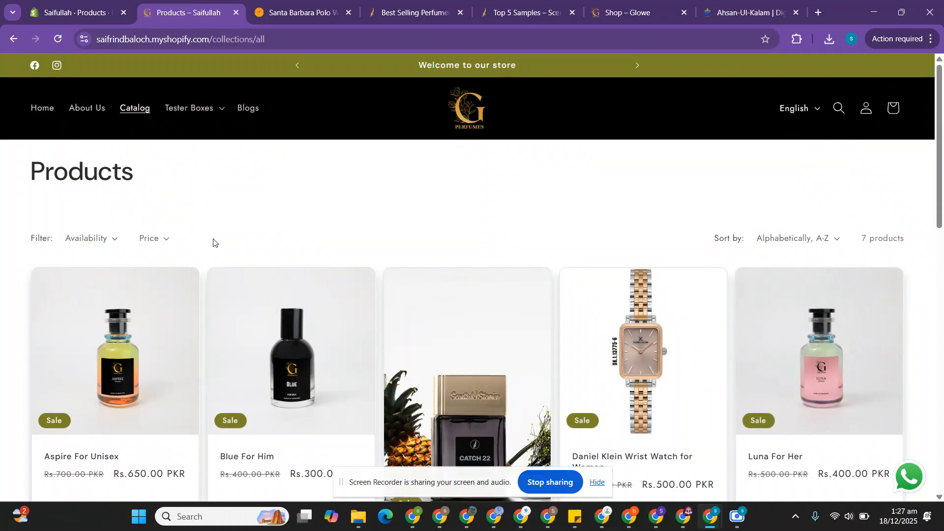
scroll(213, 242, down, 2)
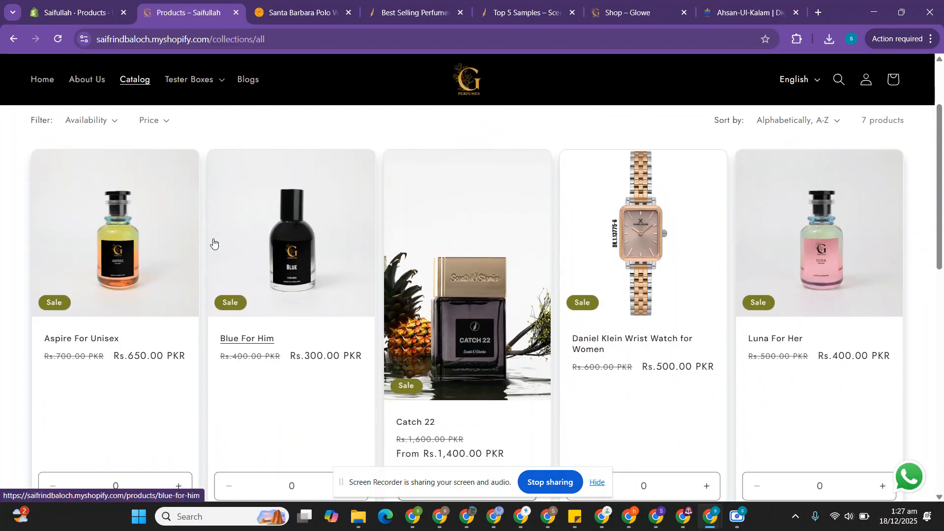
scroll(213, 241, up, 2)
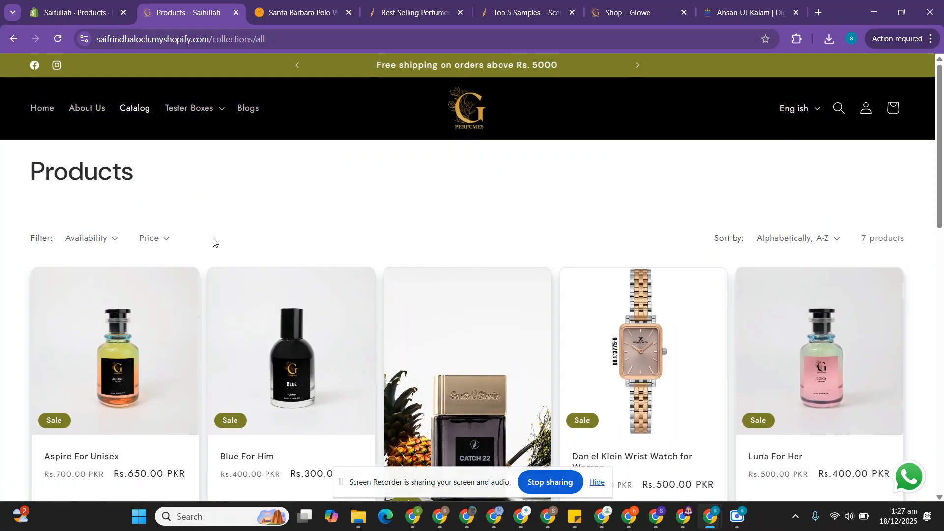
click(88, 3)
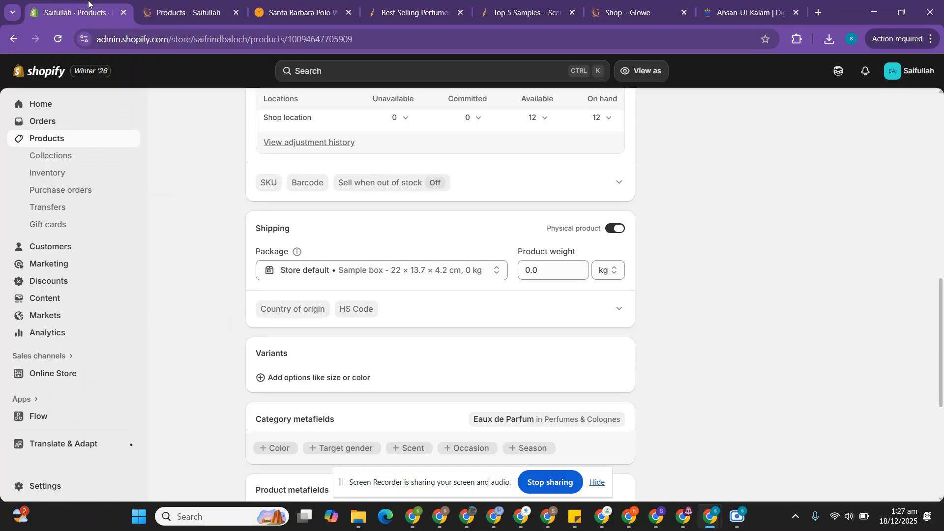
Step: Search the Shopify App Store for "search & discovery" and start installing the Shopify Search & Discovery app
click(22, 399)
text(search)
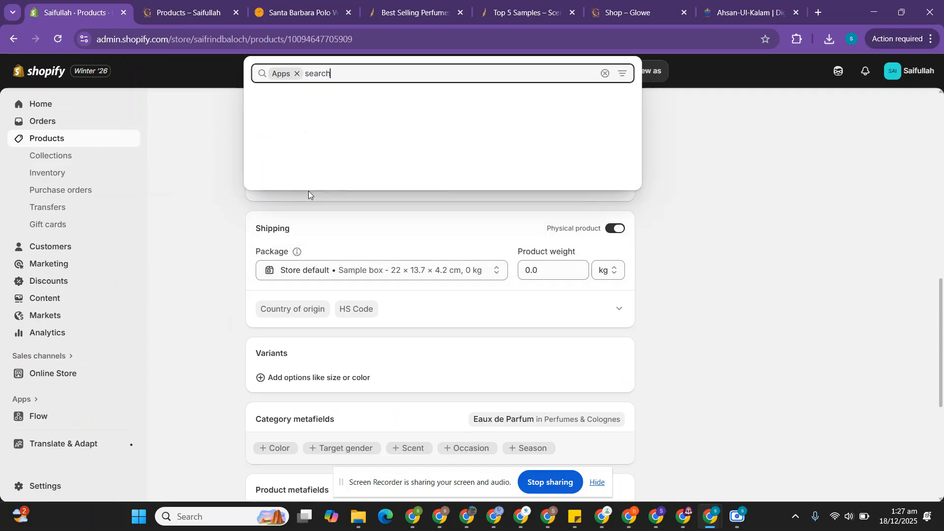
text( & d)
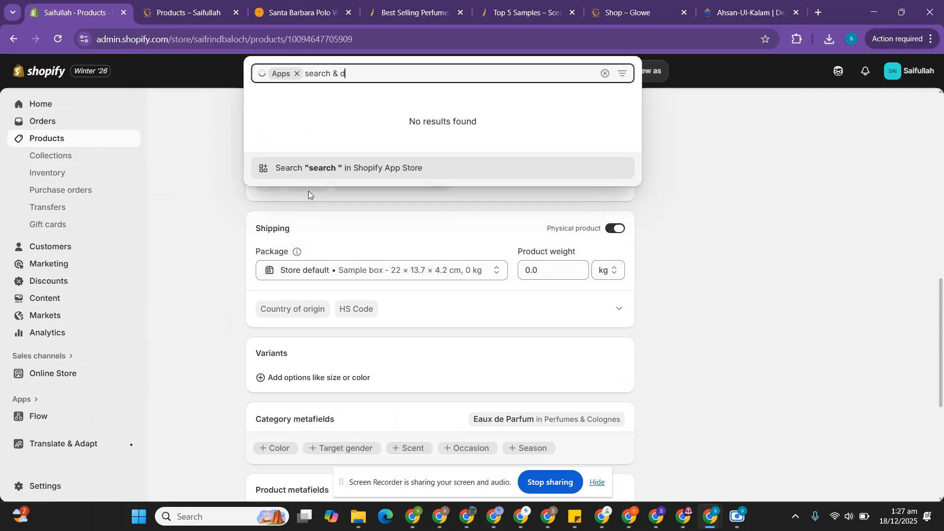
text(iscovery)
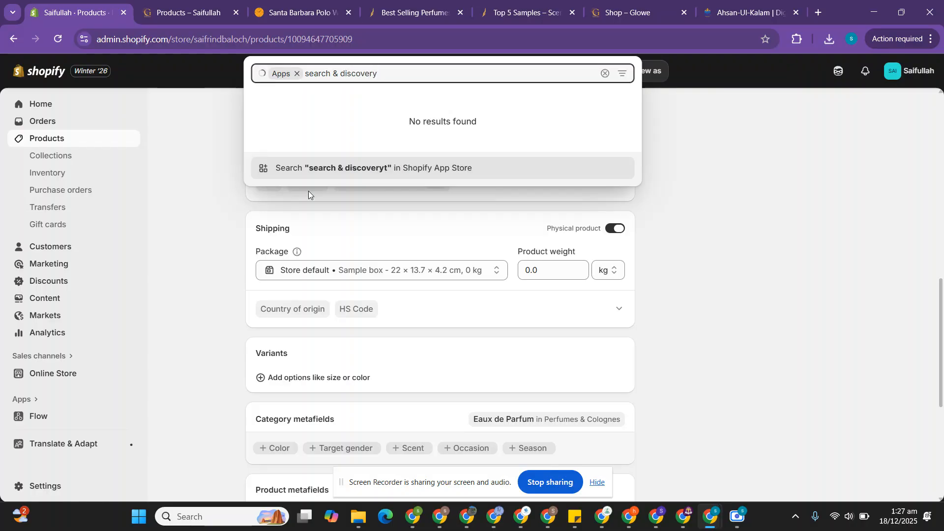
key(Return)
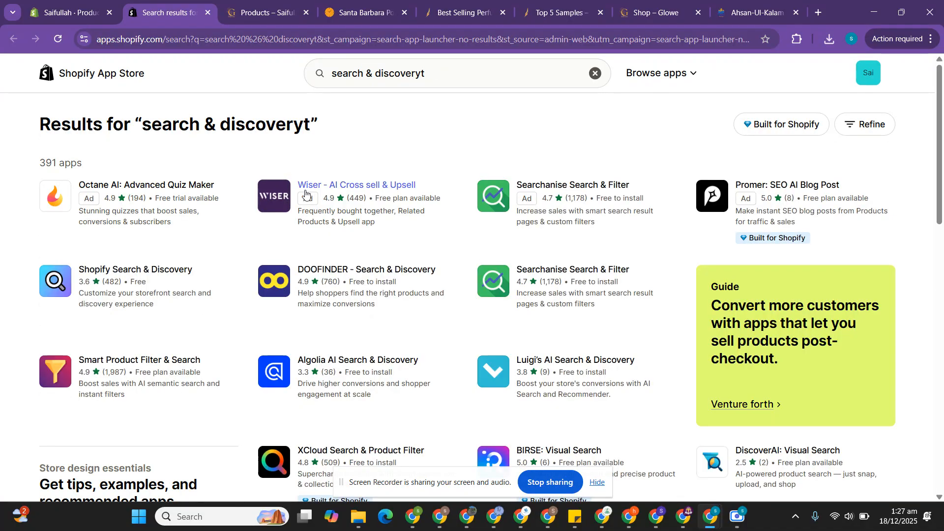
click(131, 274)
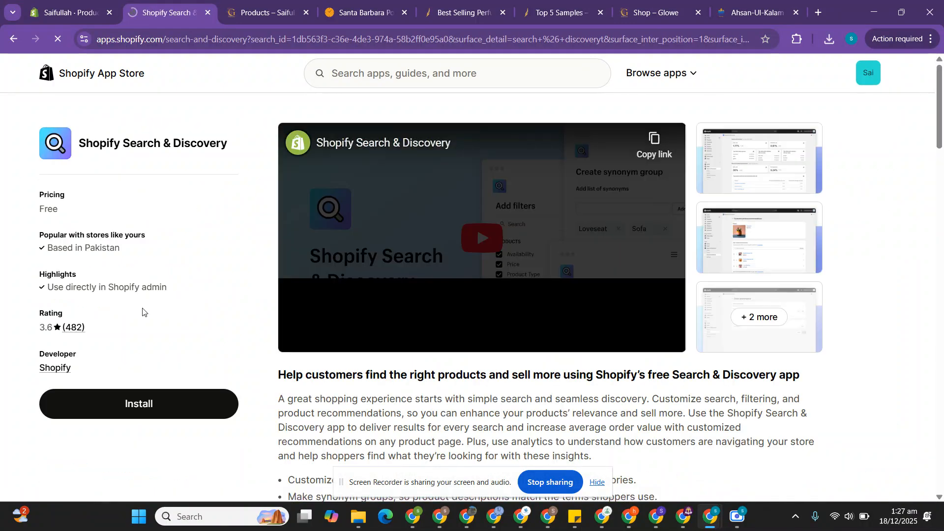
click(143, 405)
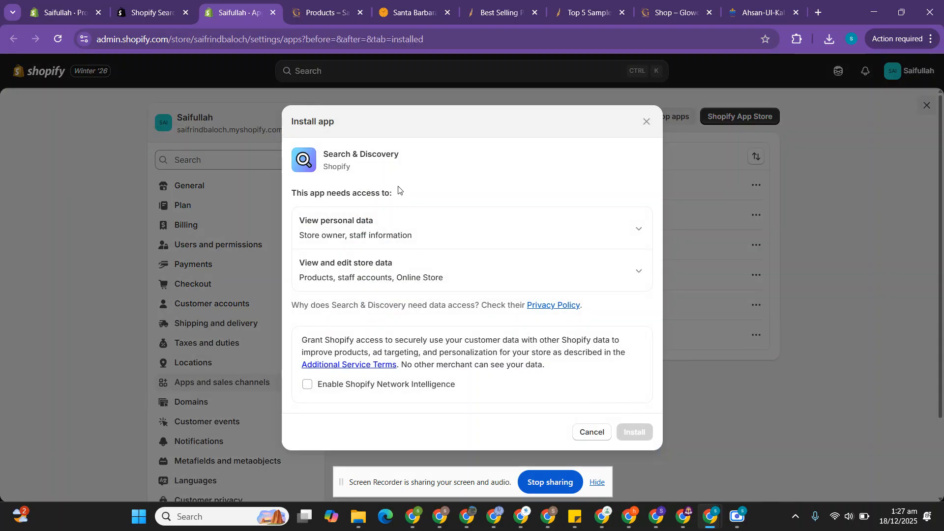
click(594, 432)
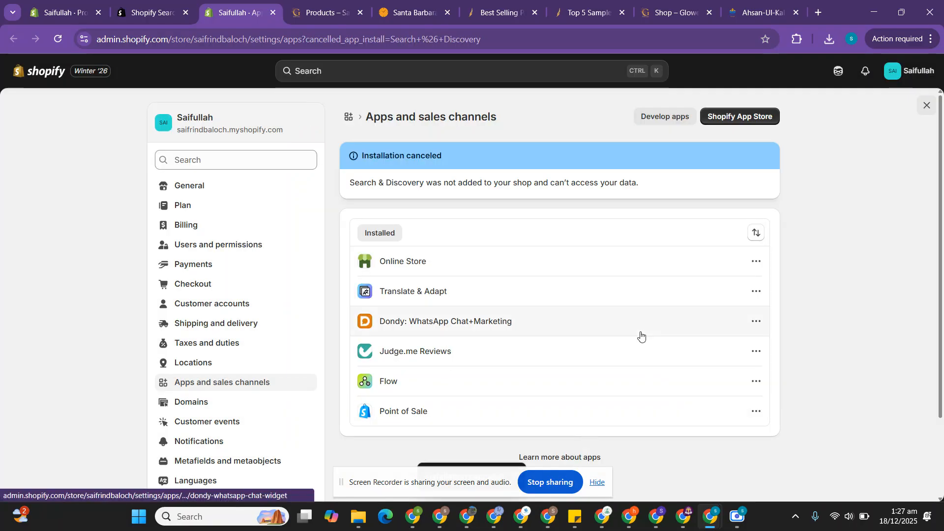
scroll(639, 334, down, 1)
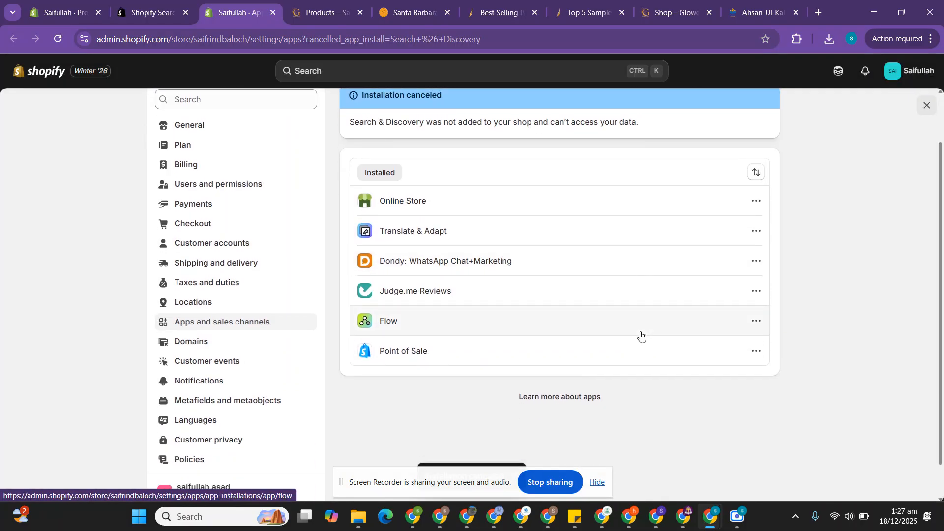
scroll(640, 335, down, 1)
scroll(641, 334, up, 2)
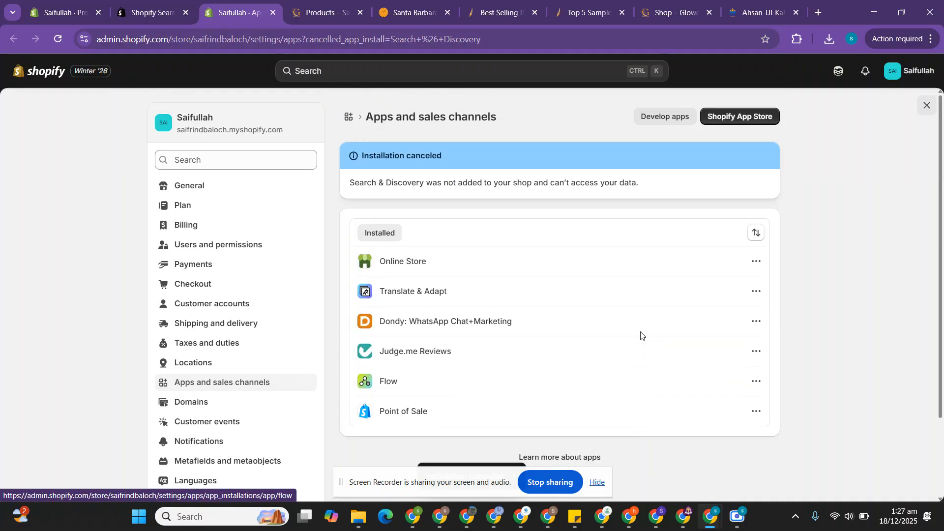
click(597, 482)
click(925, 106)
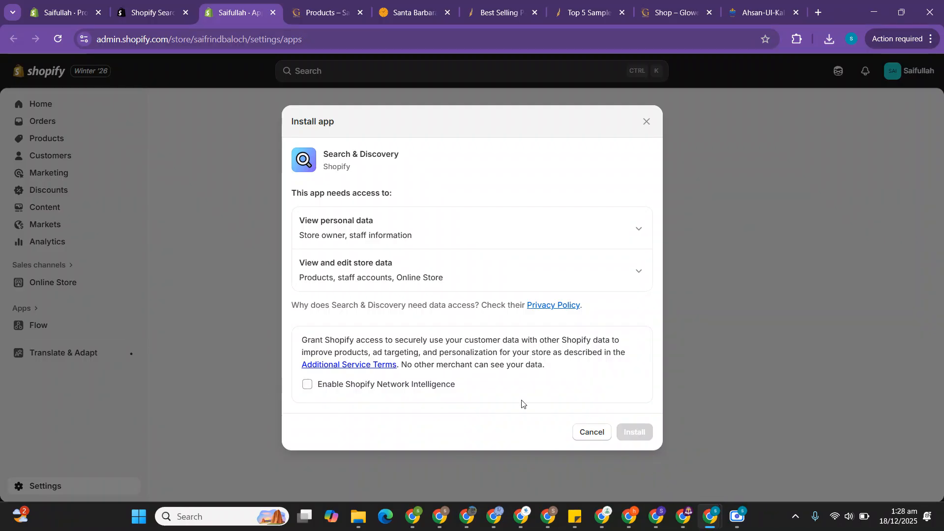
Step: Enable Shopify Network Intelligence, install the Search & Discovery app, and open it
click(321, 388)
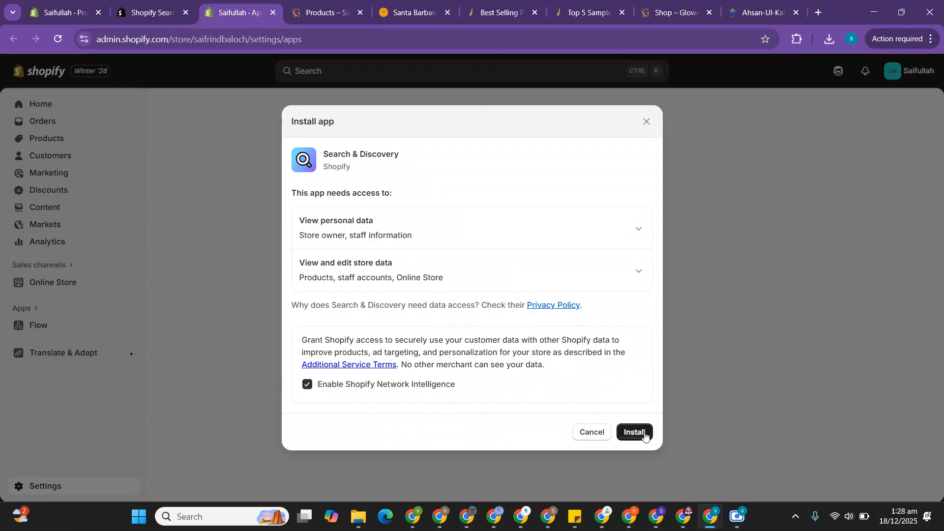
click(644, 433)
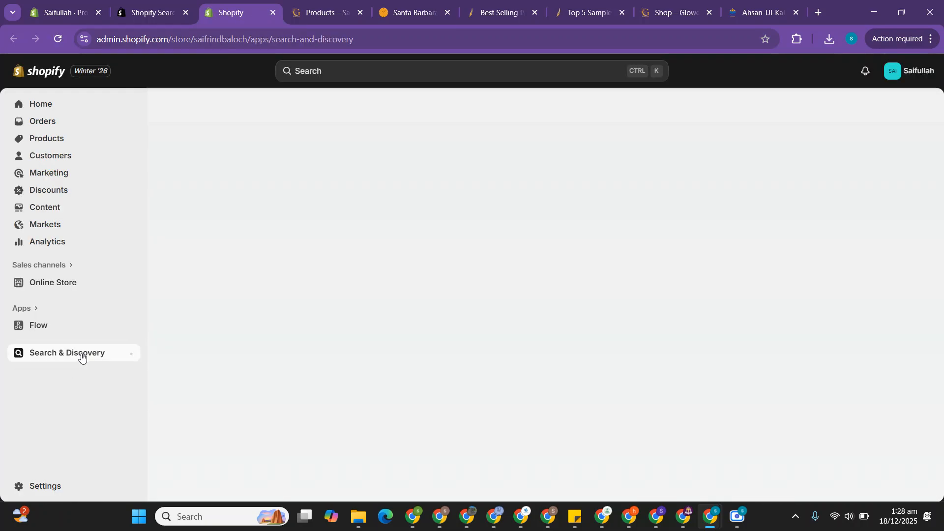
click(53, 351)
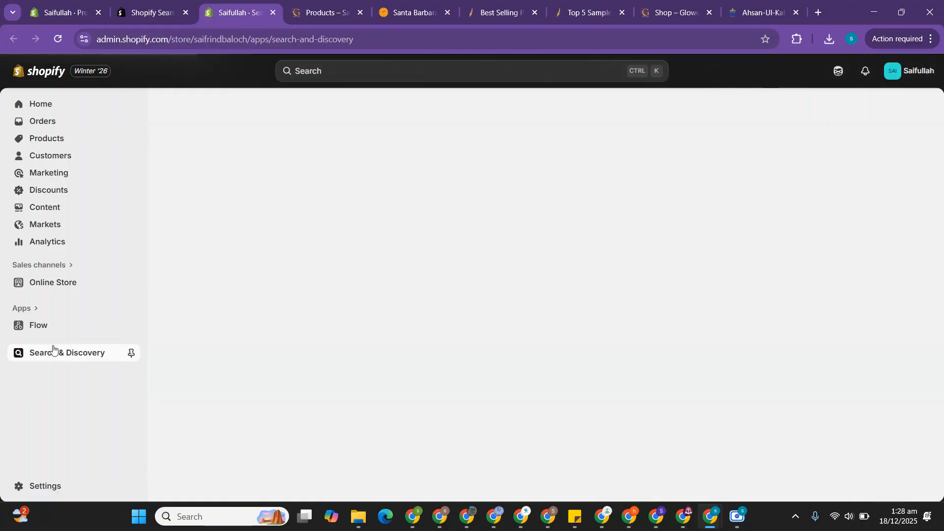
Step: Find Search & Discovery in the list of installed apps and open its overview page from there
click(30, 308)
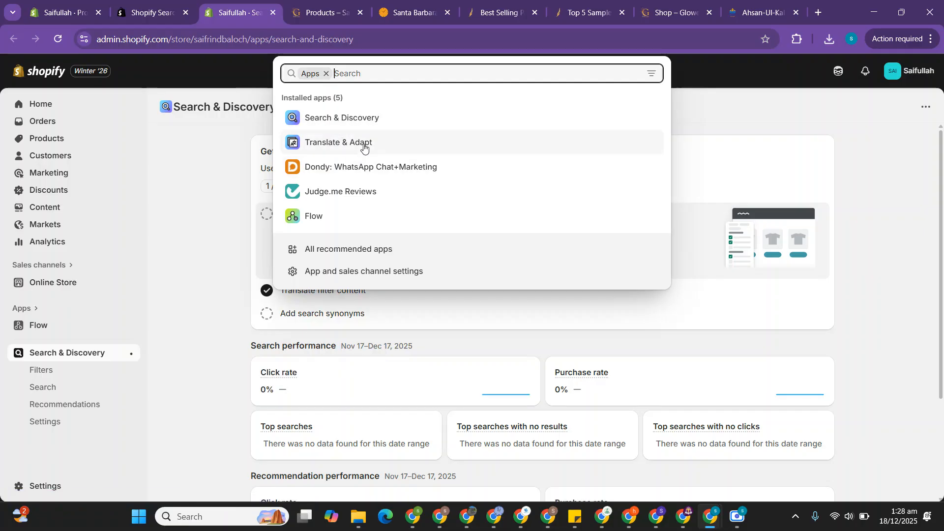
click(27, 309)
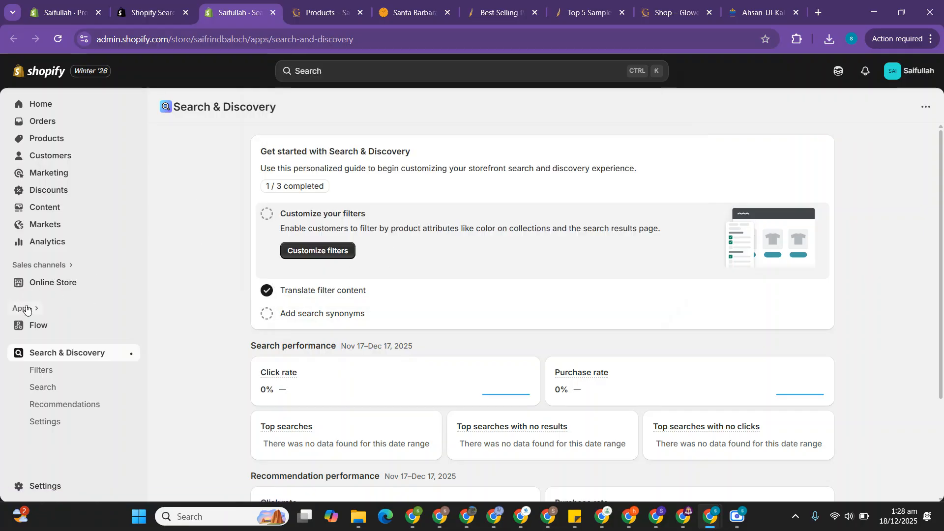
click(22, 309)
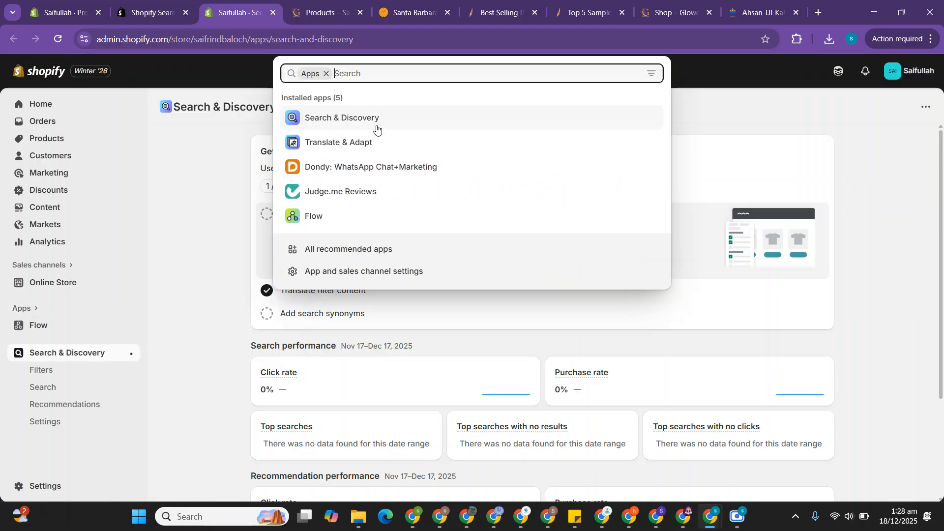
click(355, 118)
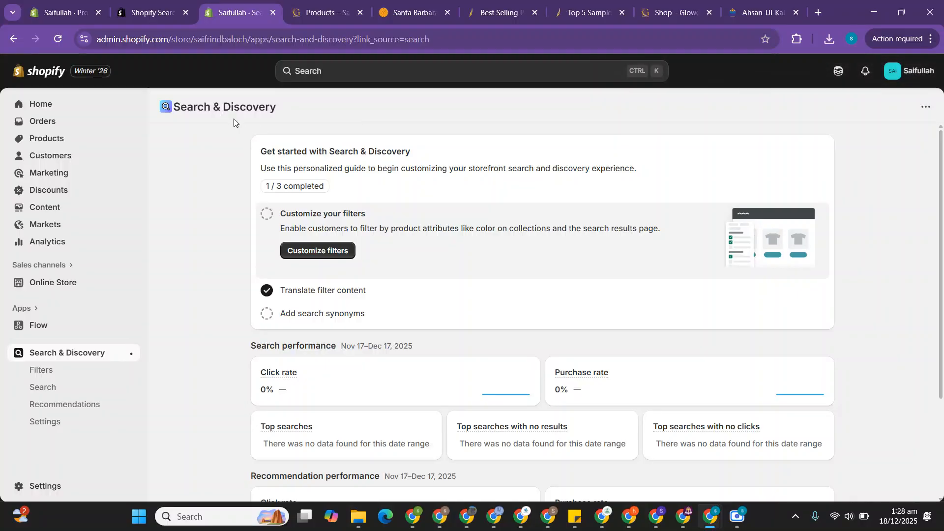
Step: Open the Search & Discovery filter list and compare it with the filters on the store's Products page
click(48, 376)
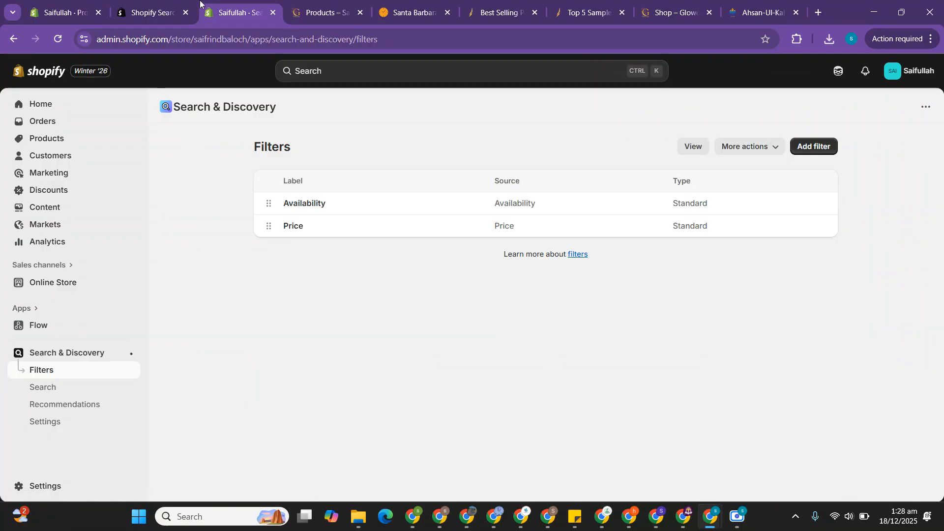
click(302, 4)
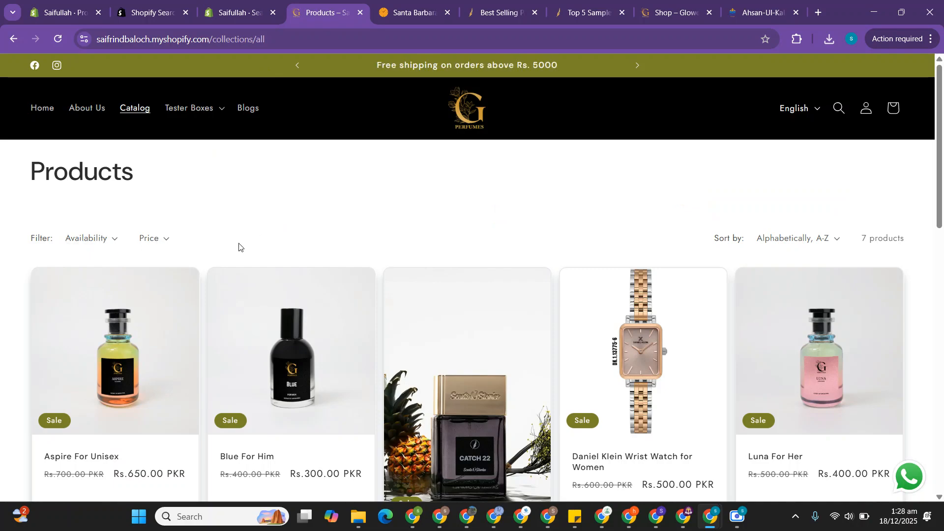
click(232, 2)
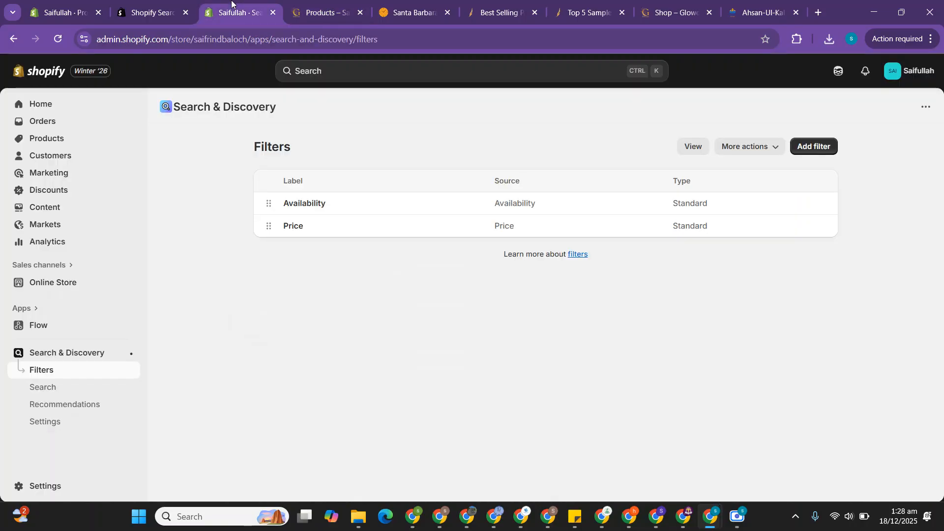
Step: Add a filter sourced from the Gender product metafield, save it, and return to the filter list
click(816, 148)
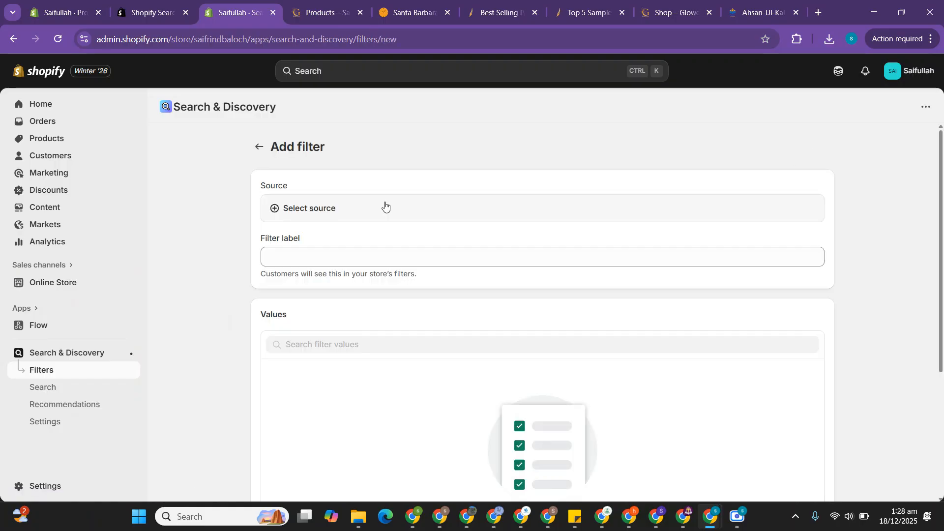
click(302, 211)
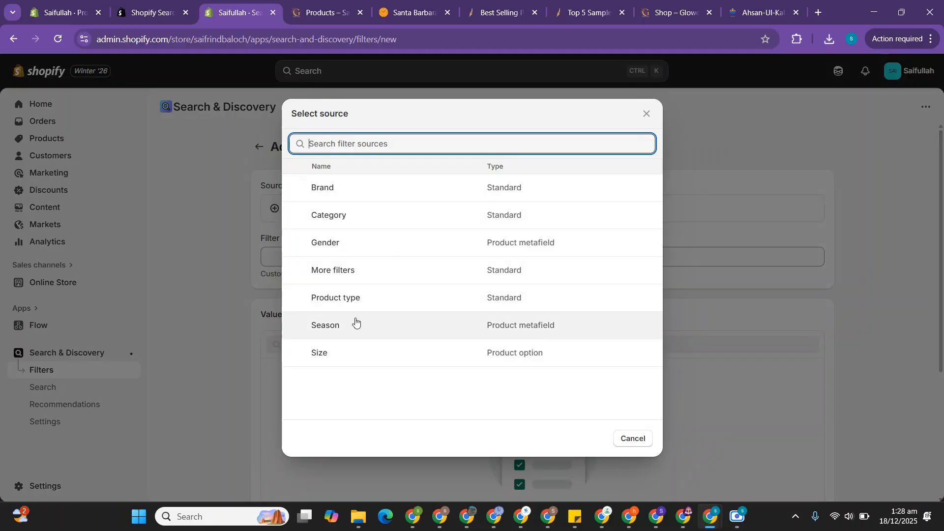
click(340, 245)
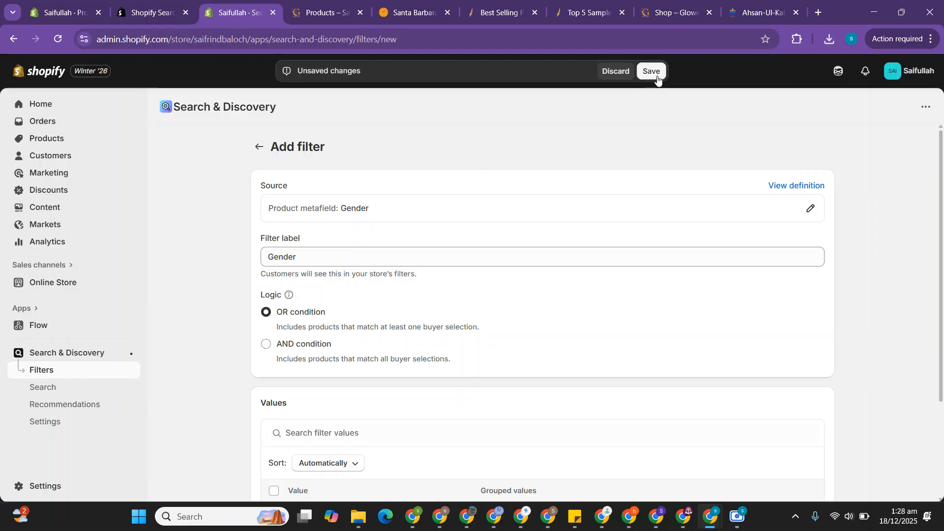
click(656, 75)
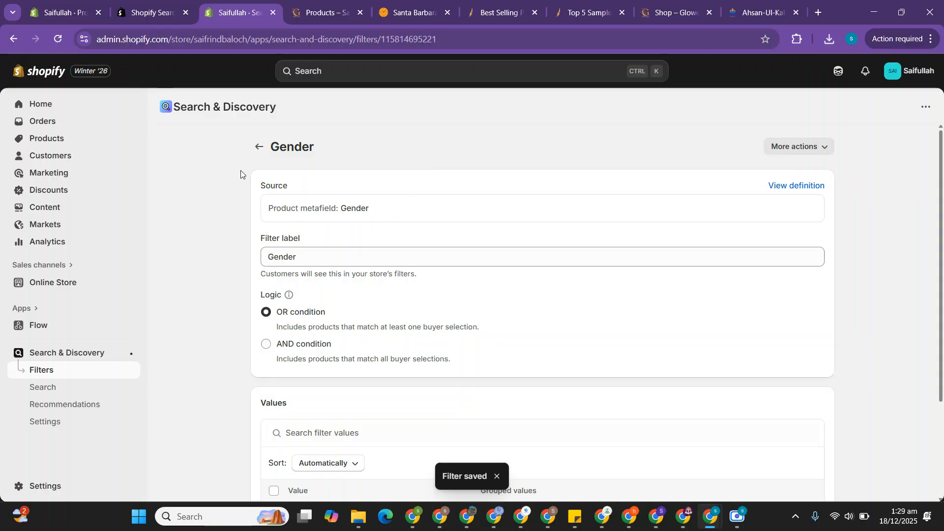
click(259, 147)
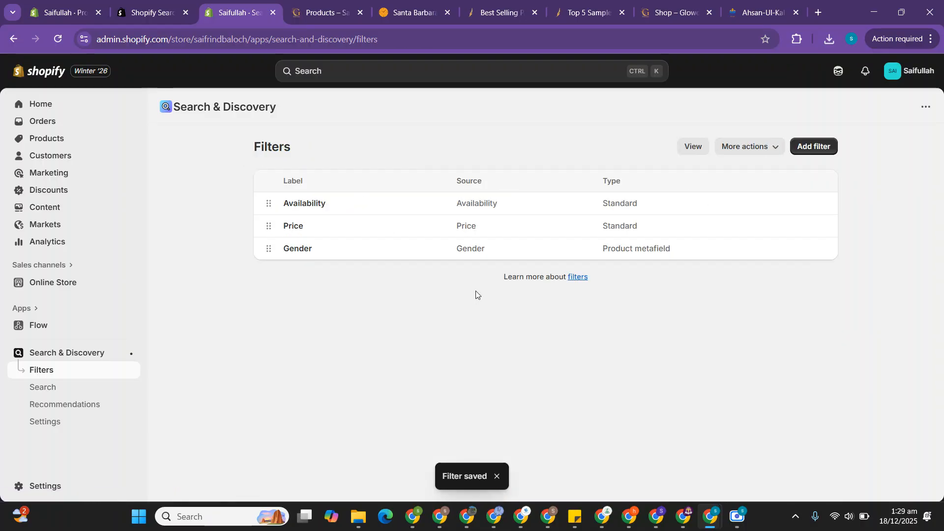
Step: Add another filter sourced from the Season product metafield and save it
click(815, 146)
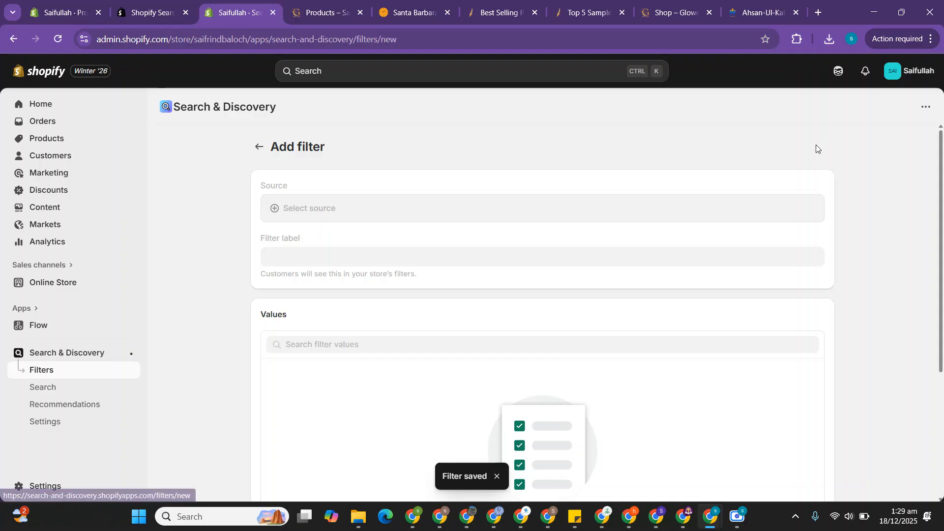
click(307, 209)
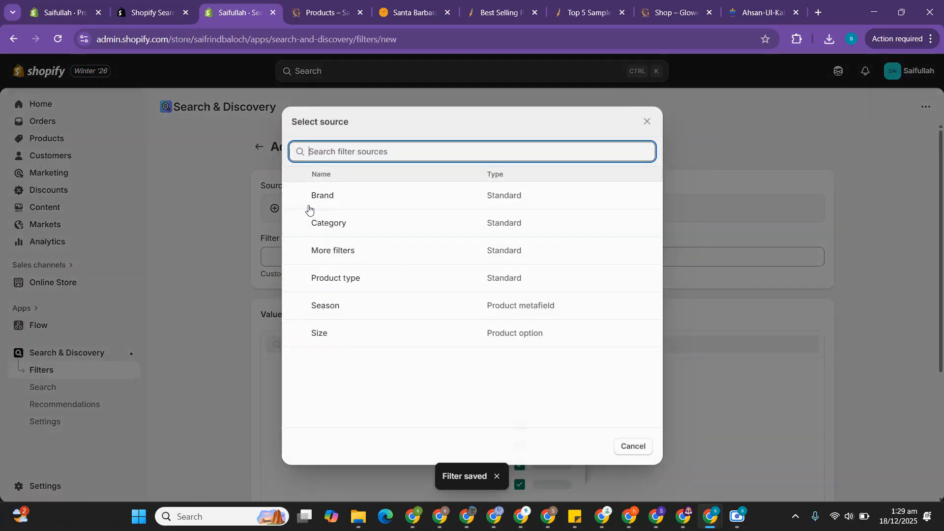
click(346, 297)
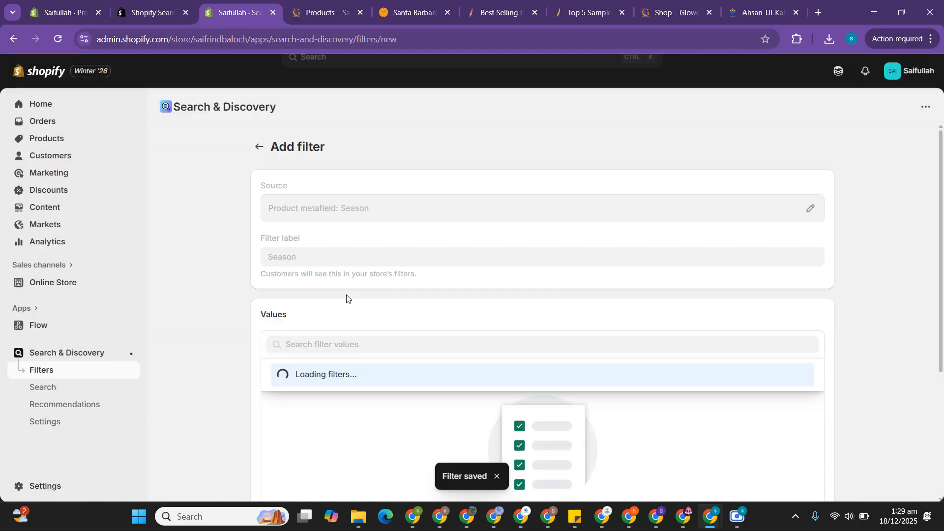
click(650, 75)
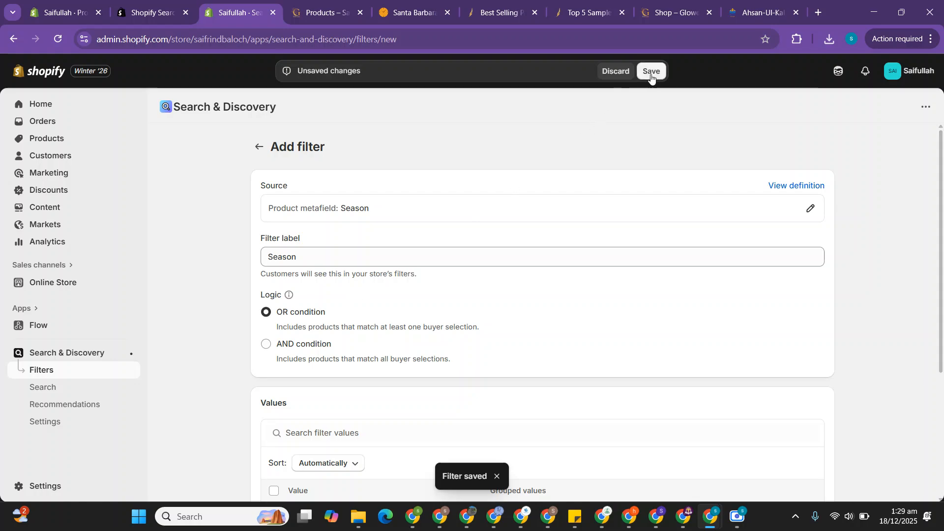
Step: Reload the store's Catalog page, check its Gender and Season filter options, and compare the filter layout with the Scents N Stories collection page
click(301, 6)
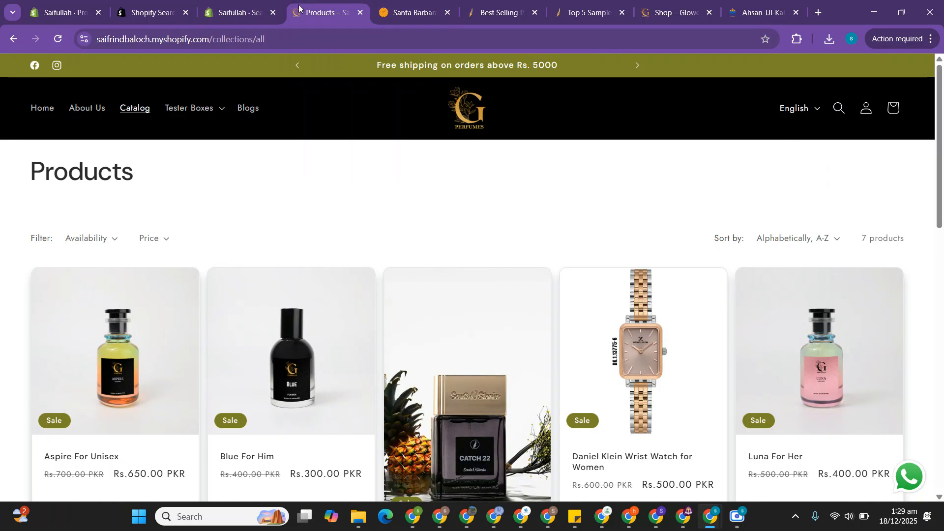
click(143, 112)
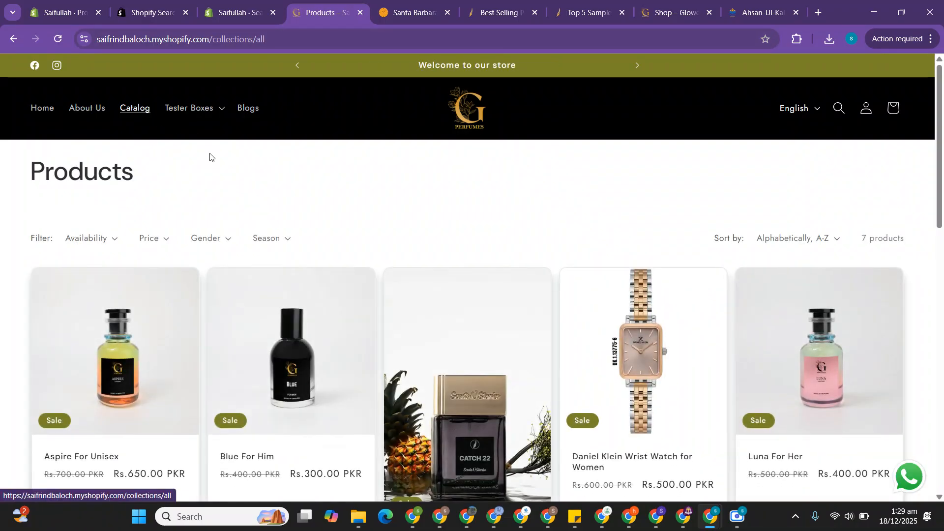
scroll(206, 162, down, 1)
click(216, 167)
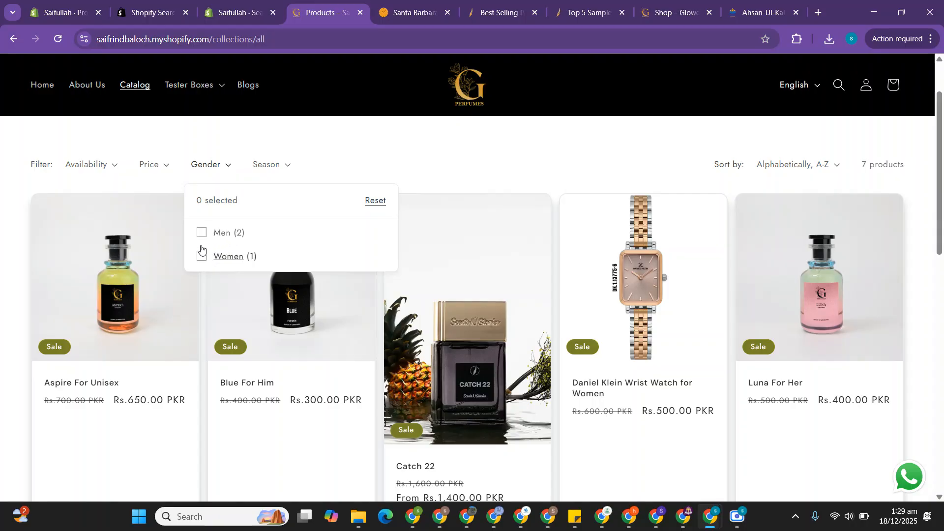
click(277, 166)
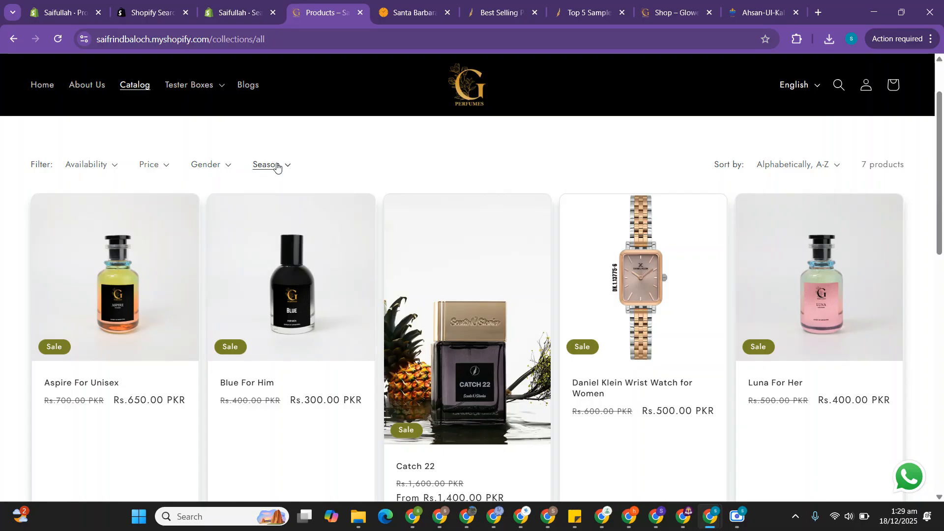
click(276, 166)
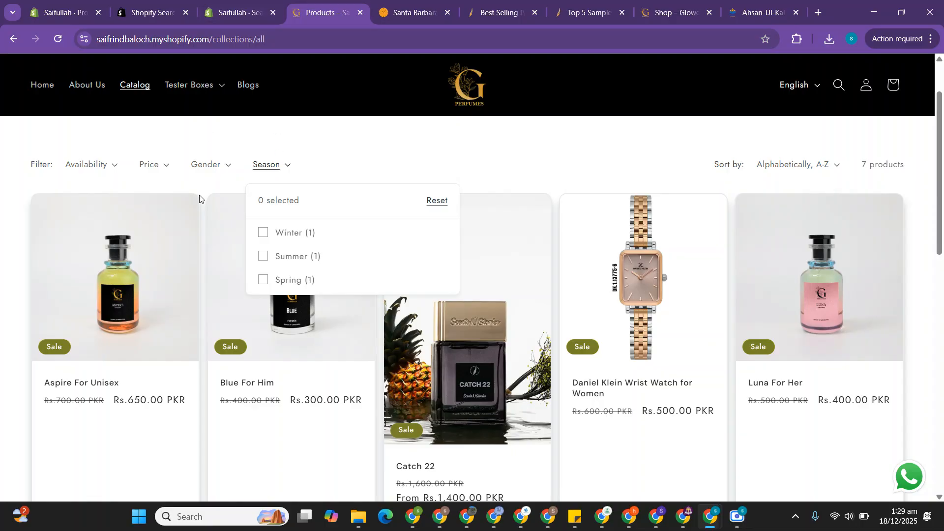
click(342, 166)
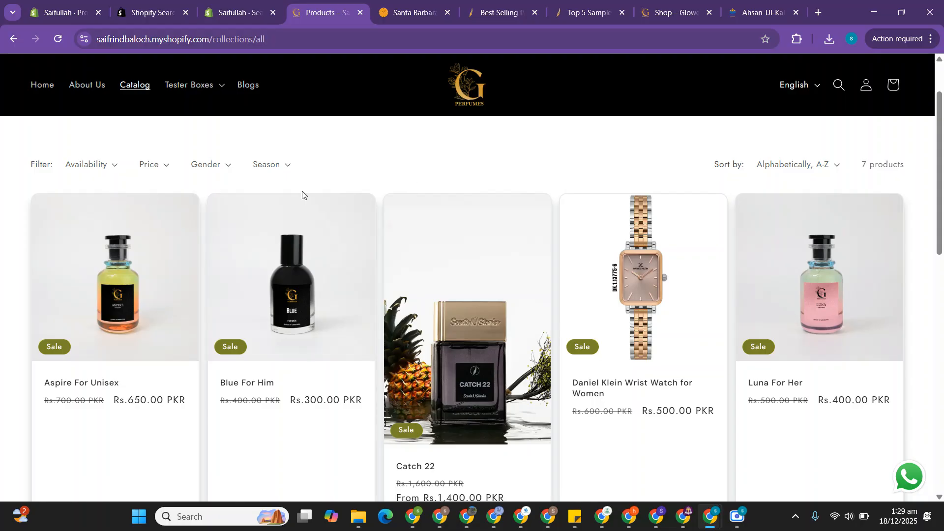
click(488, 4)
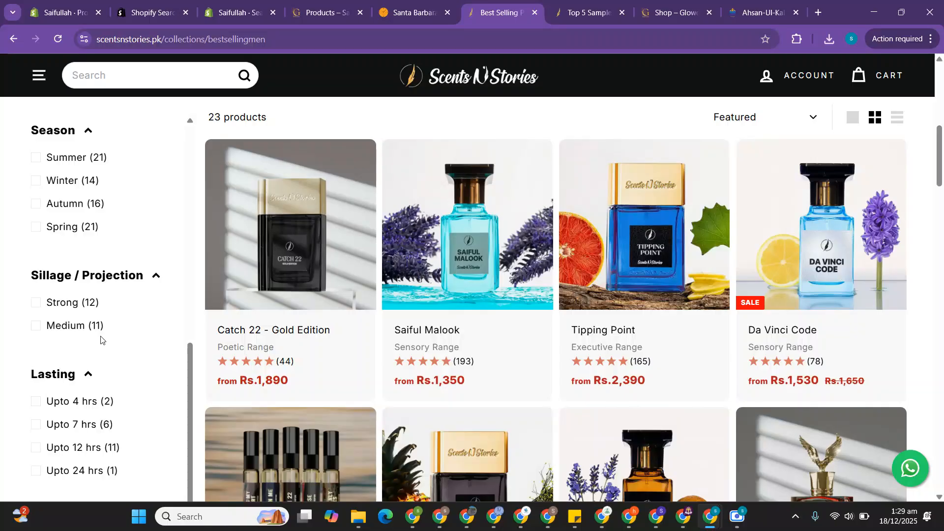
click(235, 4)
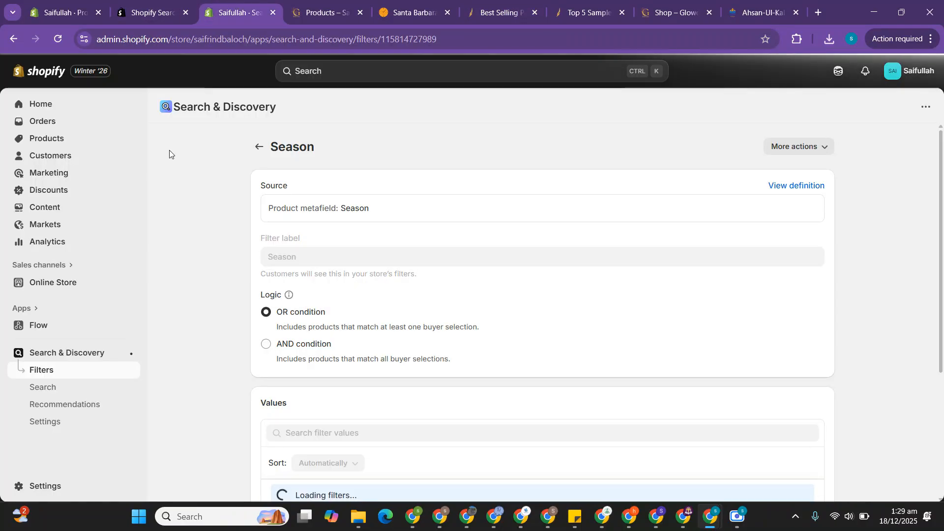
Step: Open the current Trade theme for editing and switch to the Default collection template
click(58, 283)
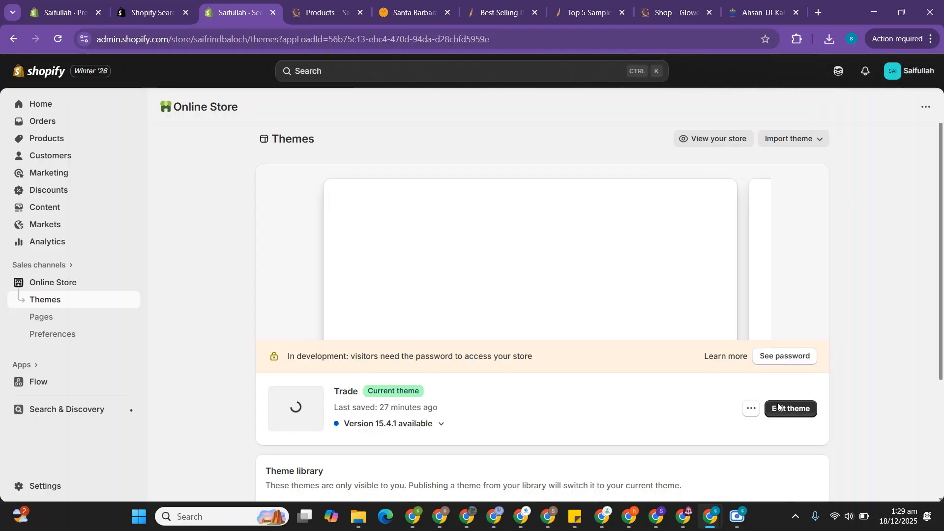
click(780, 407)
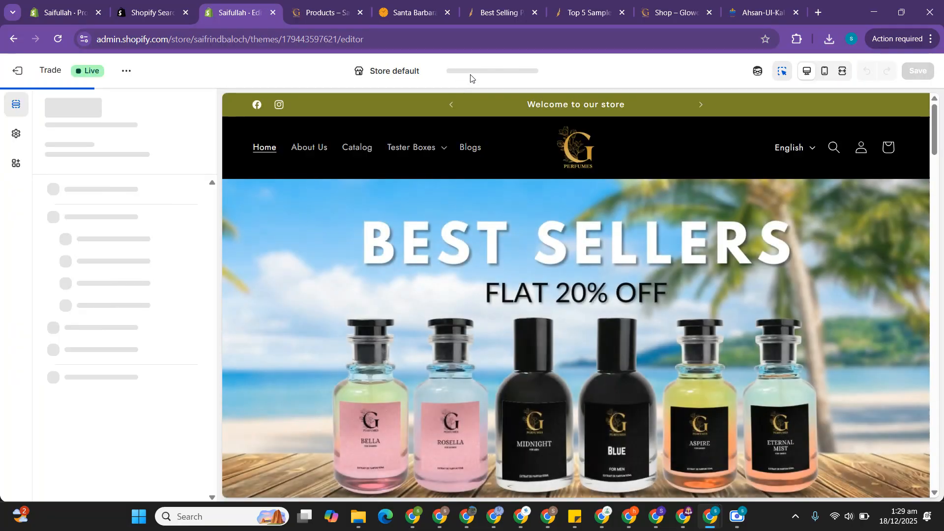
click(475, 73)
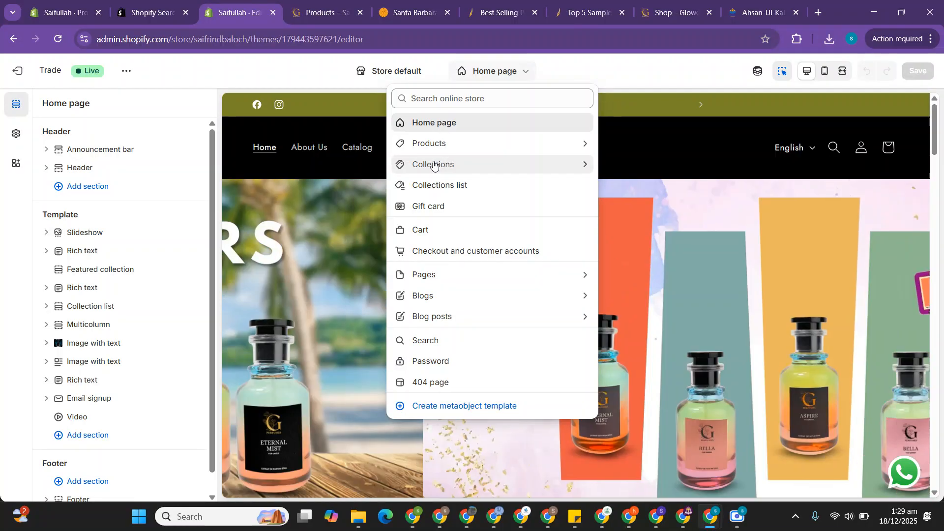
click(433, 165)
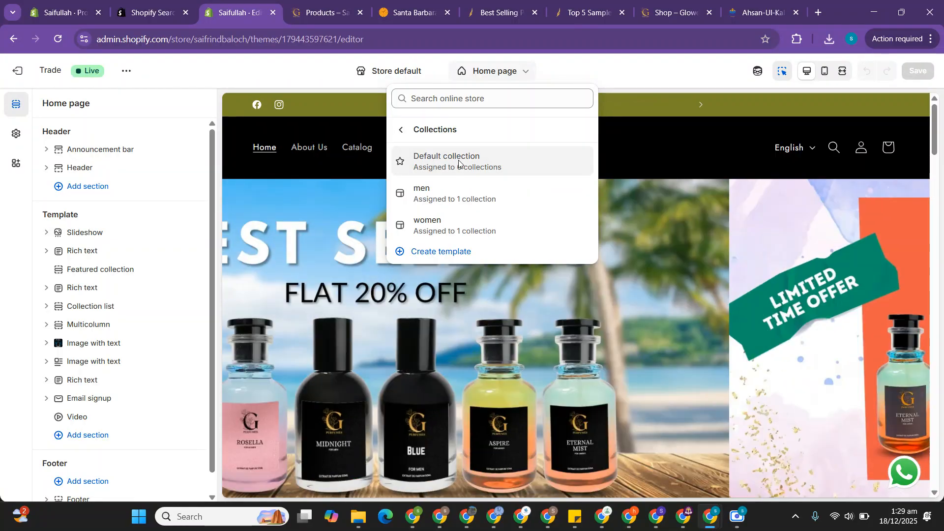
click(458, 163)
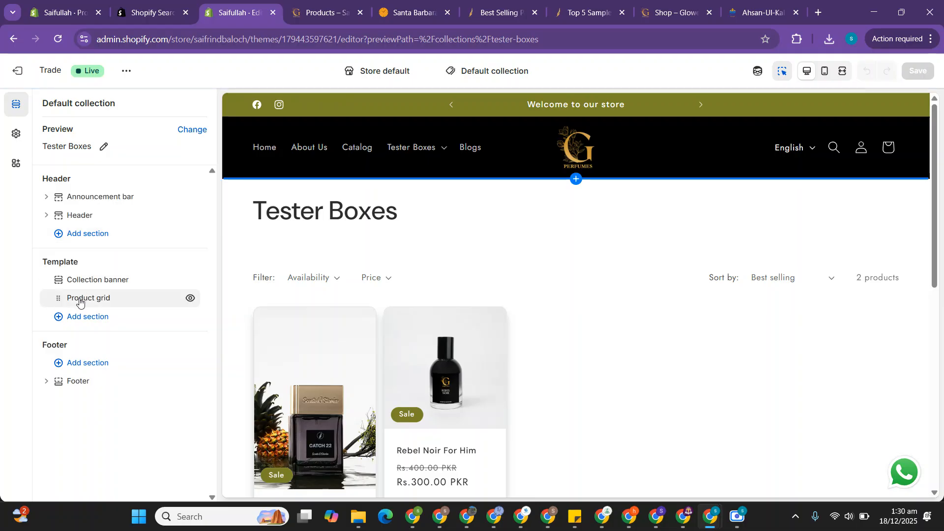
Step: Set the Product grid section's filter layout to Vertical and save the theme
click(79, 300)
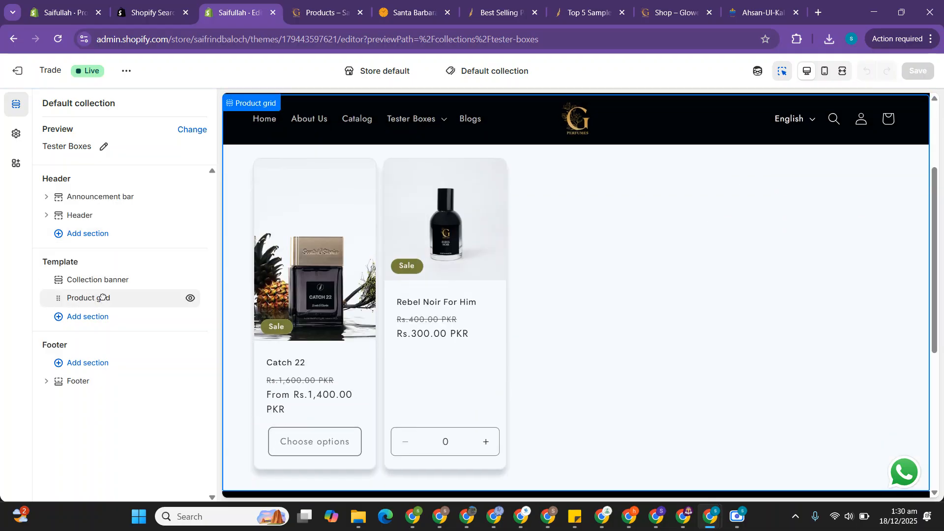
click(102, 299)
scroll(103, 299, down, 3)
scroll(103, 299, down, 2)
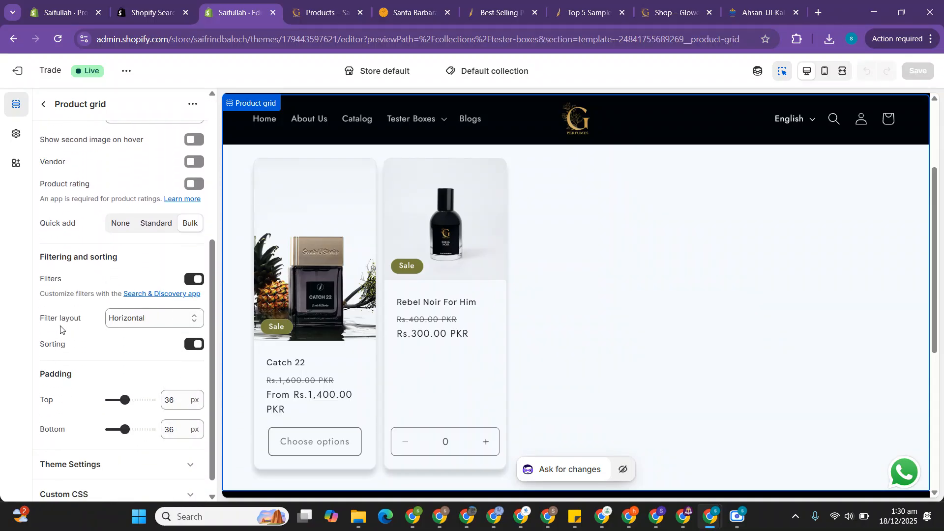
scroll(293, 285, up, 3)
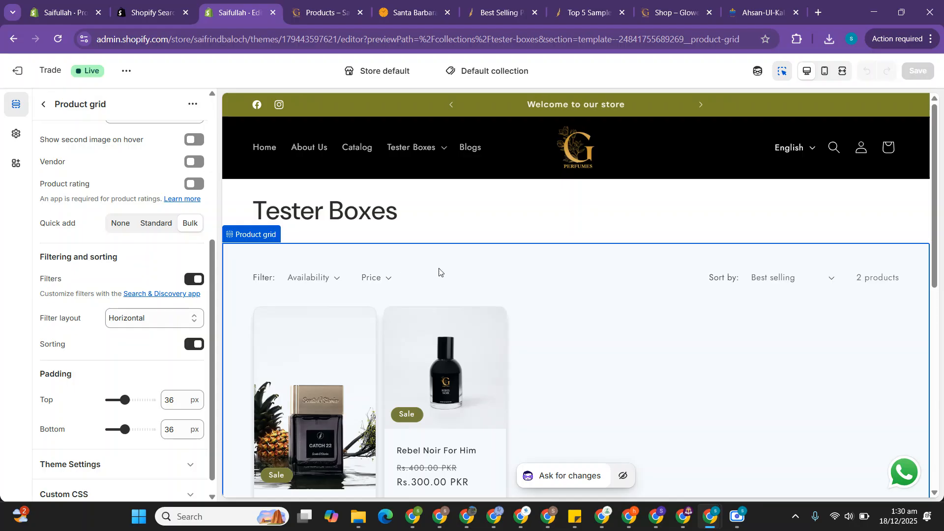
click(170, 321)
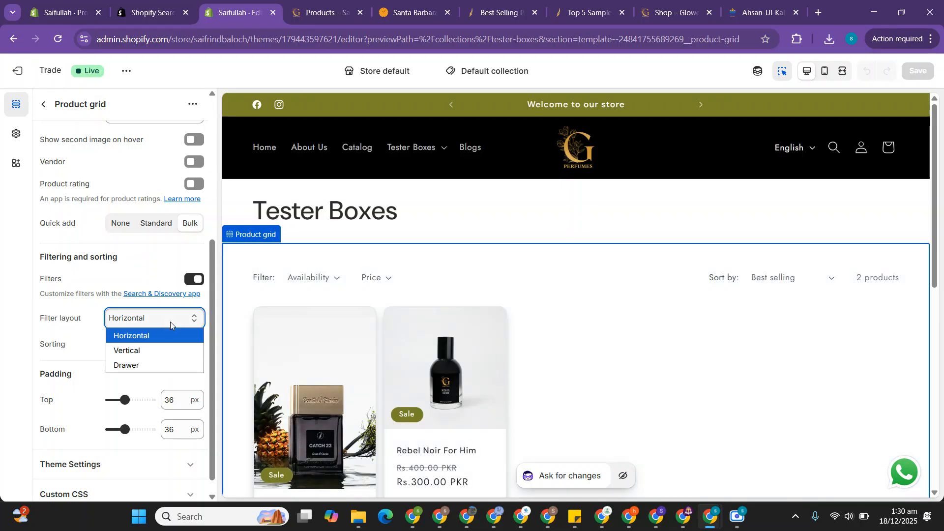
click(144, 351)
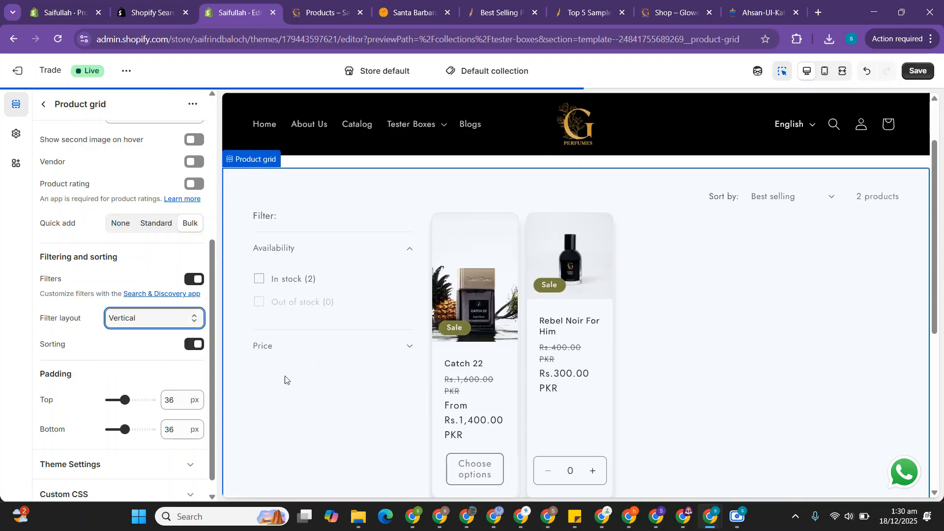
click(917, 71)
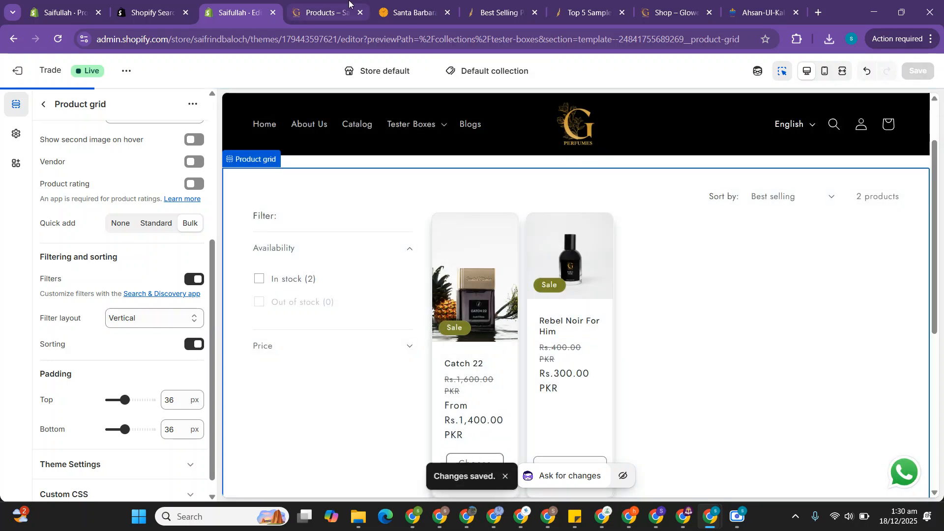
Step: Reload the store's Products page and examine the vertical filter layout, expanding the Gender and Season filters
click(315, 3)
click(283, 33)
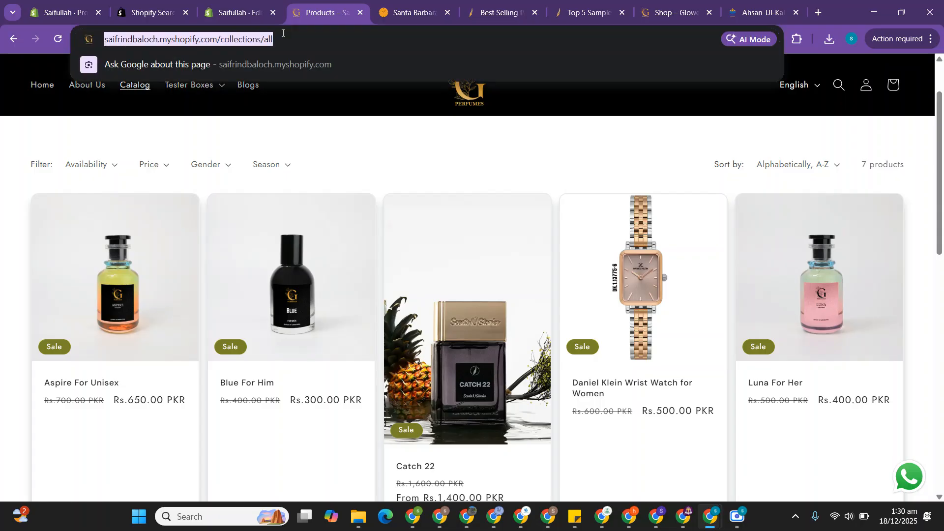
key(Return)
scroll(46, 327, down, 2)
scroll(47, 329, up, 1)
scroll(54, 354, up, 1)
scroll(72, 408, down, 1)
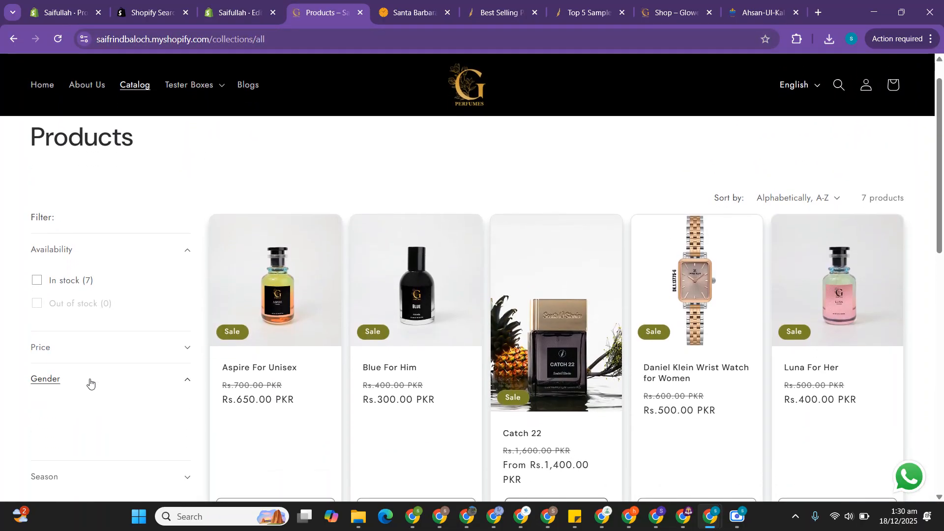
click(90, 382)
scroll(90, 381, down, 1)
click(76, 407)
scroll(76, 408, down, 3)
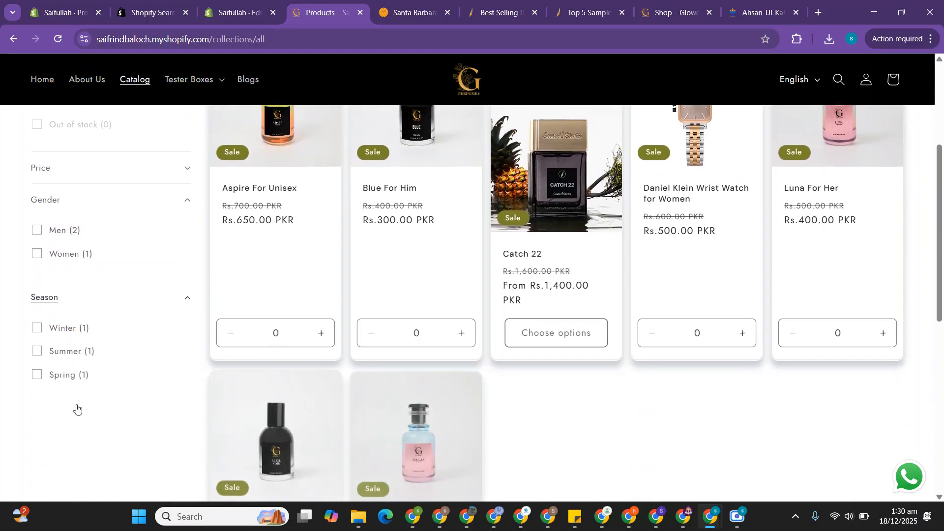
scroll(77, 408, up, 4)
scroll(77, 408, up, 2)
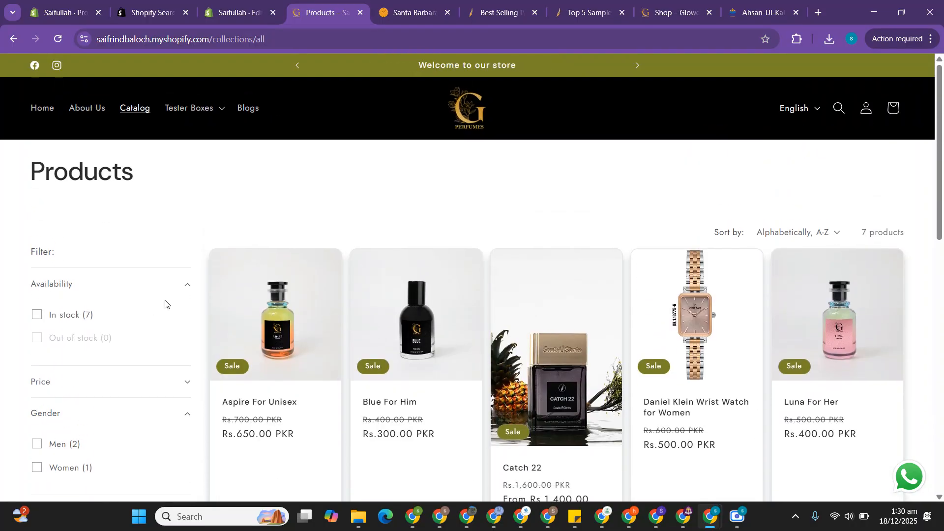
Step: Set the Product grid section's filter layout back to Horizontal in the theme editor and save the theme
click(234, 12)
click(159, 319)
click(138, 336)
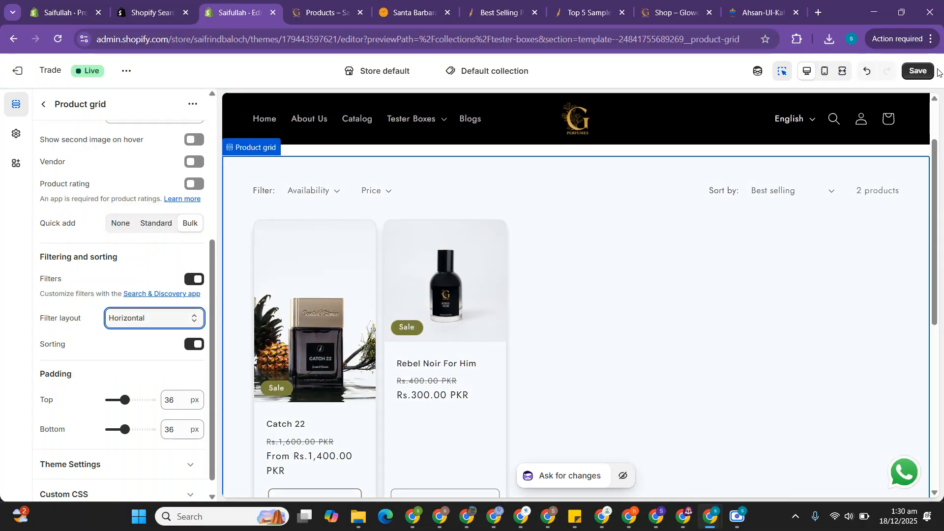
click(919, 72)
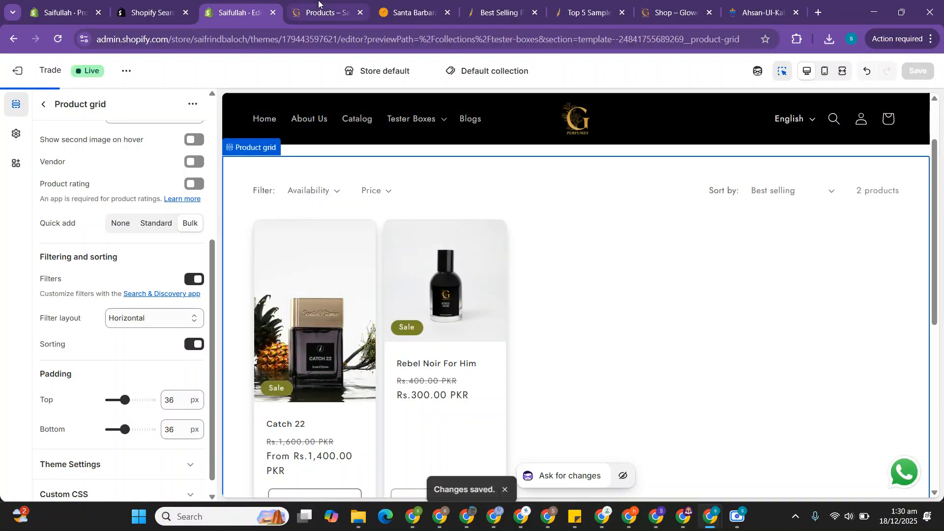
Step: Reload the store's Products page and check the horizontal layout of its collection filters
click(318, 4)
click(292, 39)
key(Return)
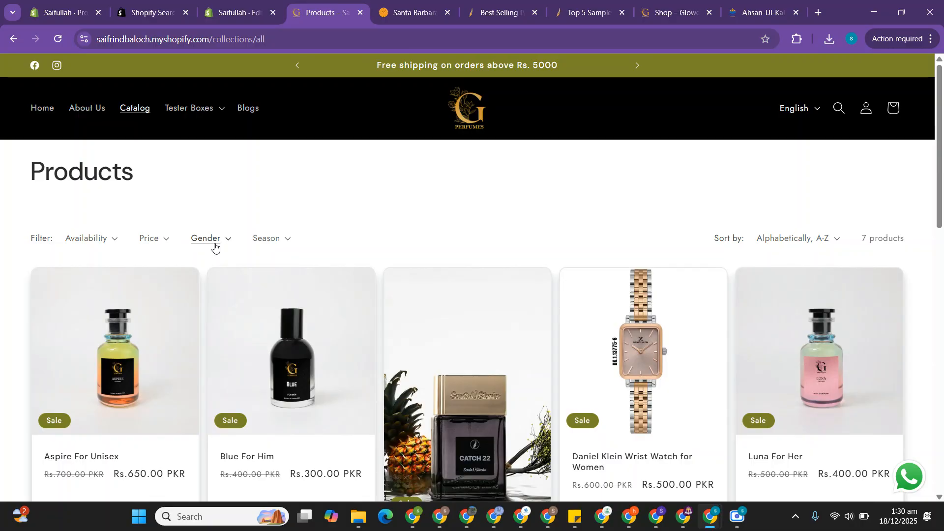
Step: Examine the filter groups on the Scents N Stories best-selling collection page, such as Gender, Genre, Type and Season
click(497, 4)
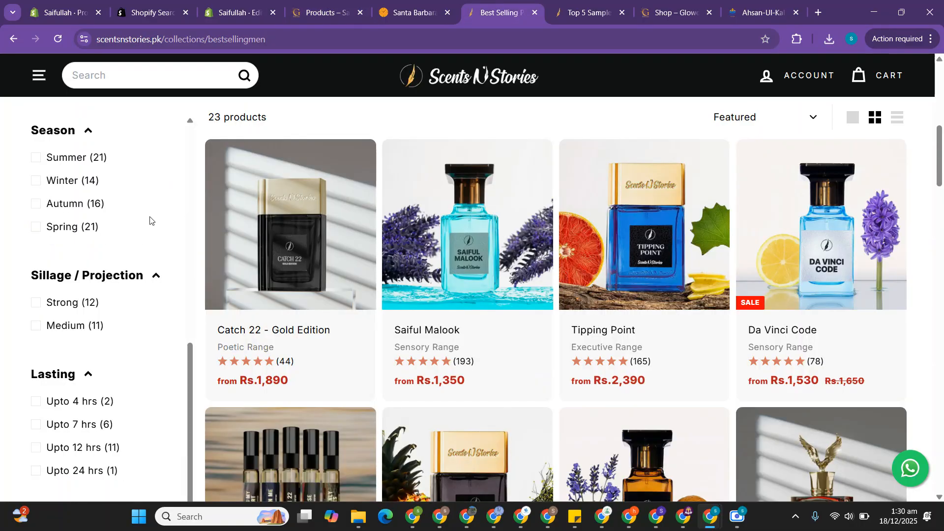
scroll(126, 246, down, 6)
scroll(125, 247, up, 7)
scroll(86, 335, down, 2)
scroll(86, 331, up, 4)
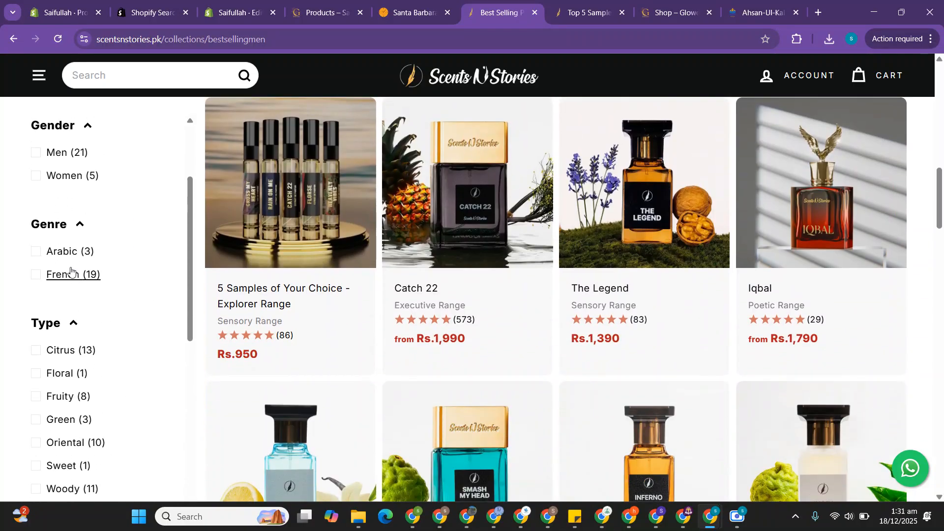
scroll(68, 301, down, 3)
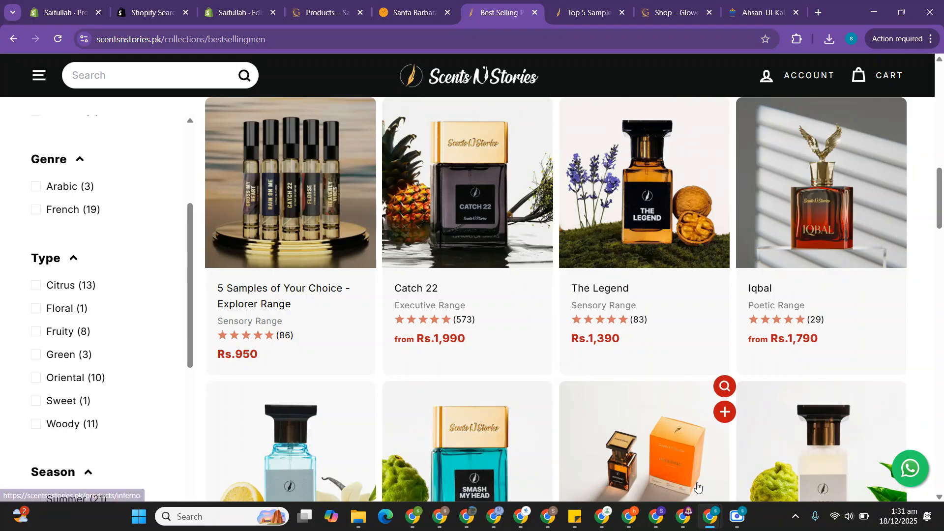
click(739, 514)
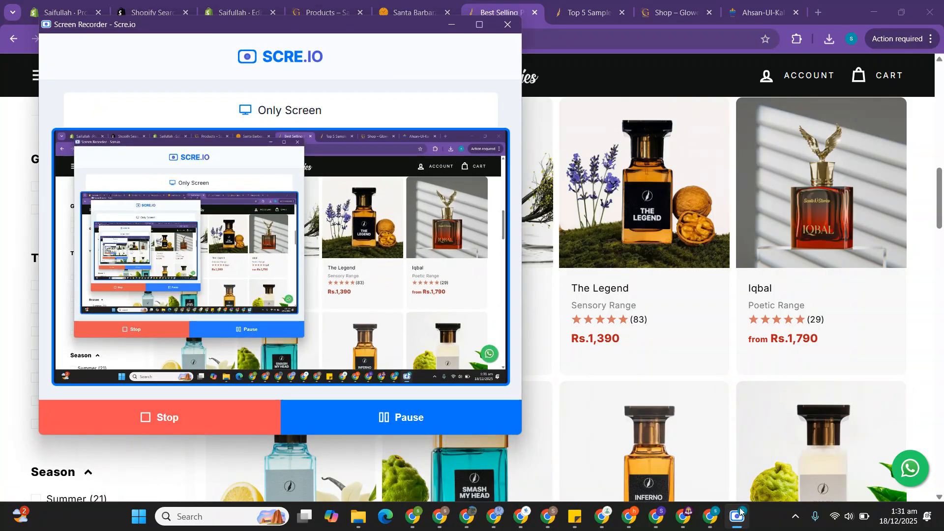